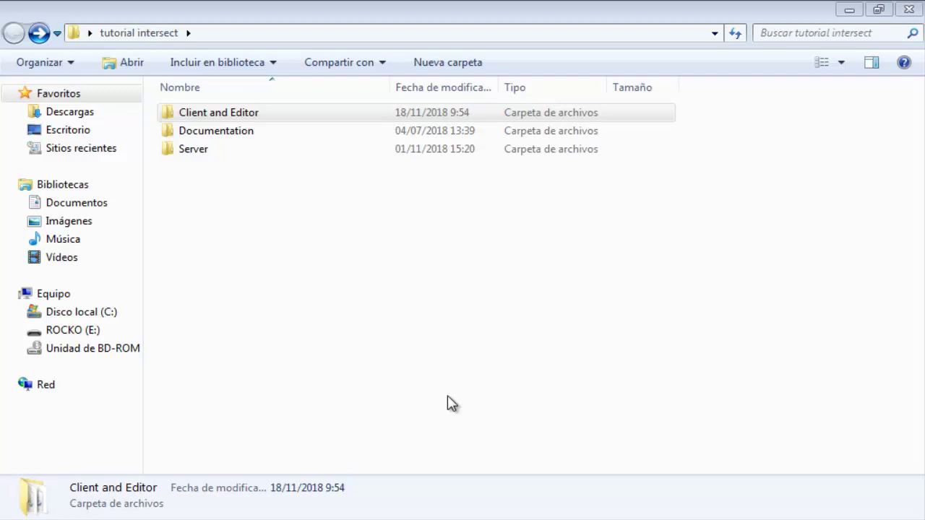
left_click_drag(359, 275, 283, 245)
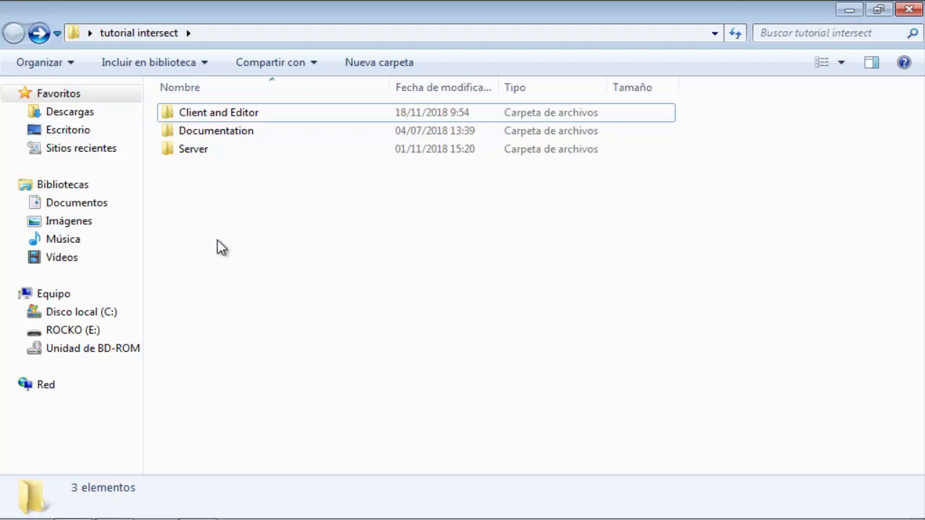
double_click(206, 152)
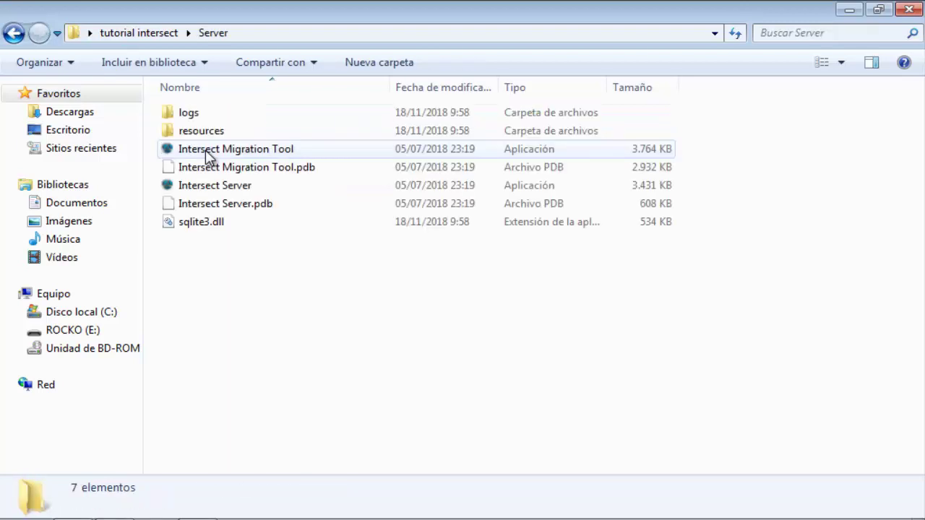
left_click(13, 34)
left_click(312, 211)
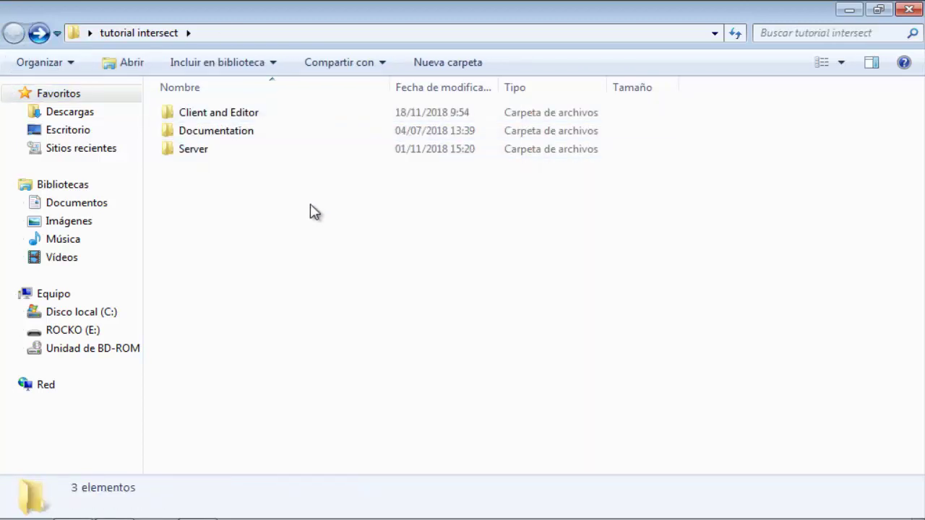
Delete the Documentation folder from the tutorial intersect folder.
left_click(247, 112)
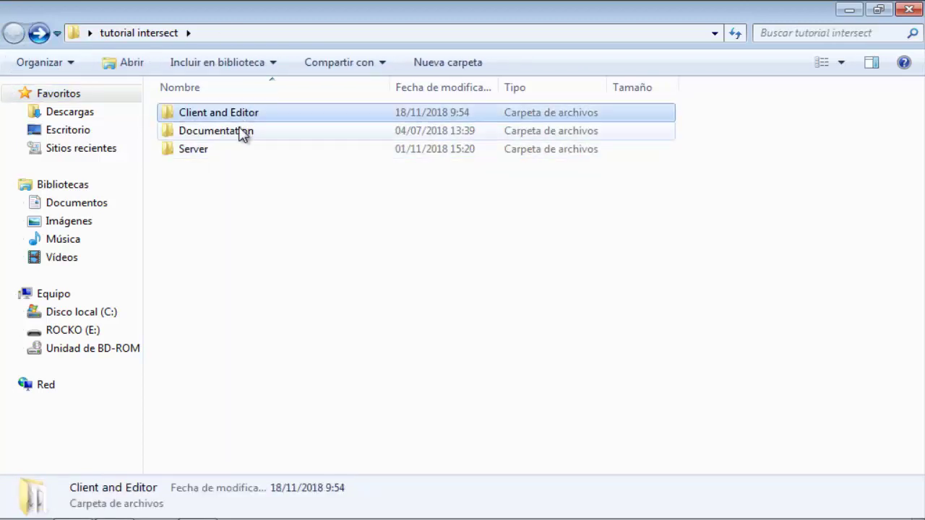
left_click(238, 133)
key("Delete")
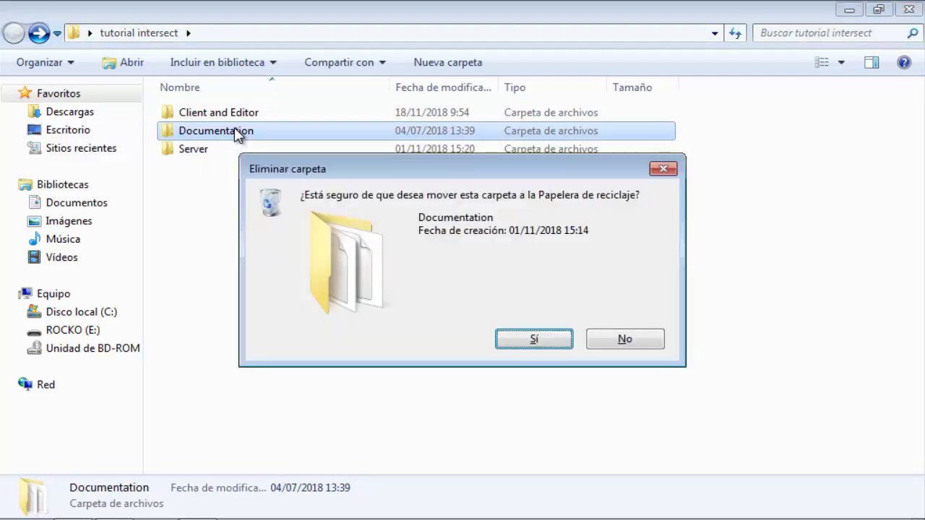
key("Return")
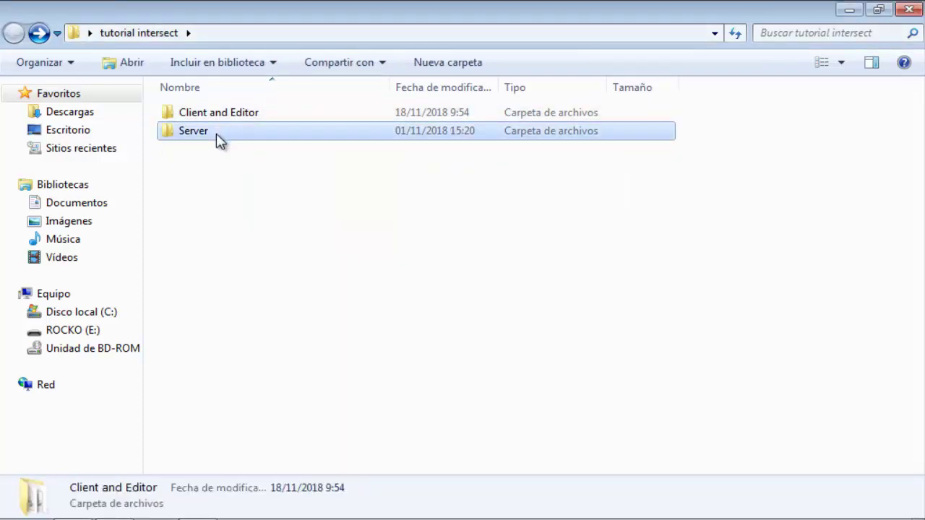
Open the config XML file from the Server folder's resources subfolder in Notepad++.
left_click(217, 132)
double_click(216, 131)
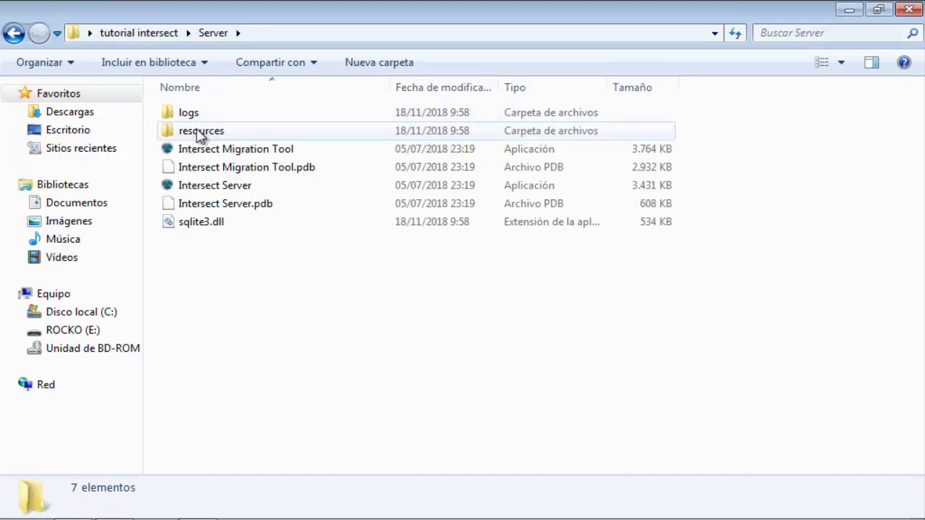
left_click(226, 159)
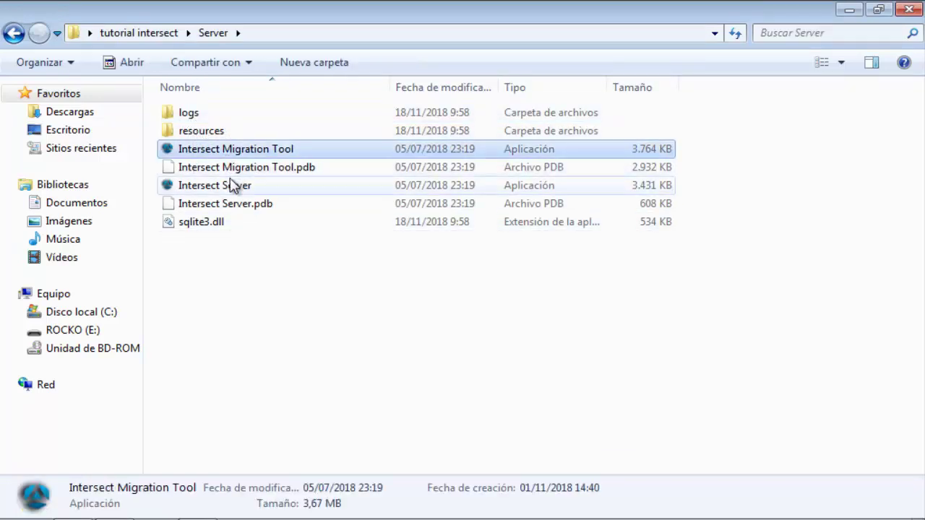
left_click(230, 186)
left_click(239, 133)
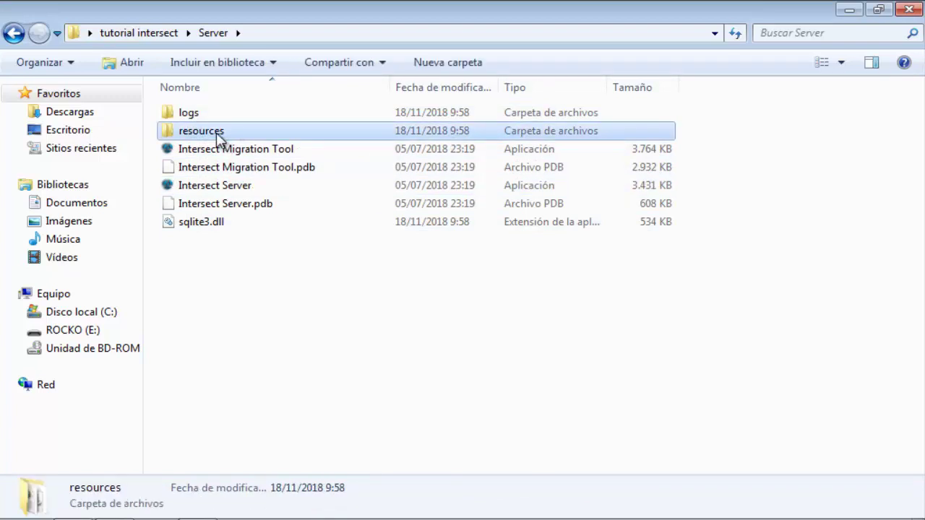
double_click(234, 131)
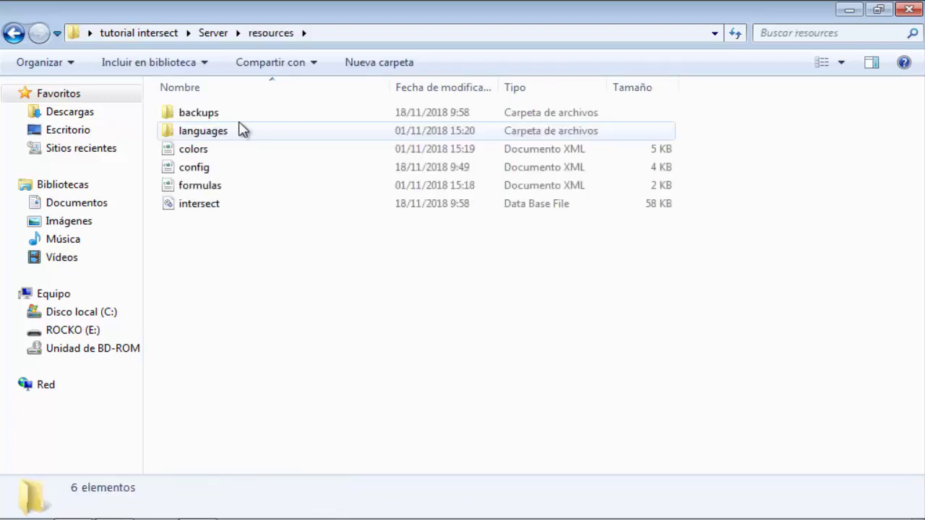
left_click(207, 170)
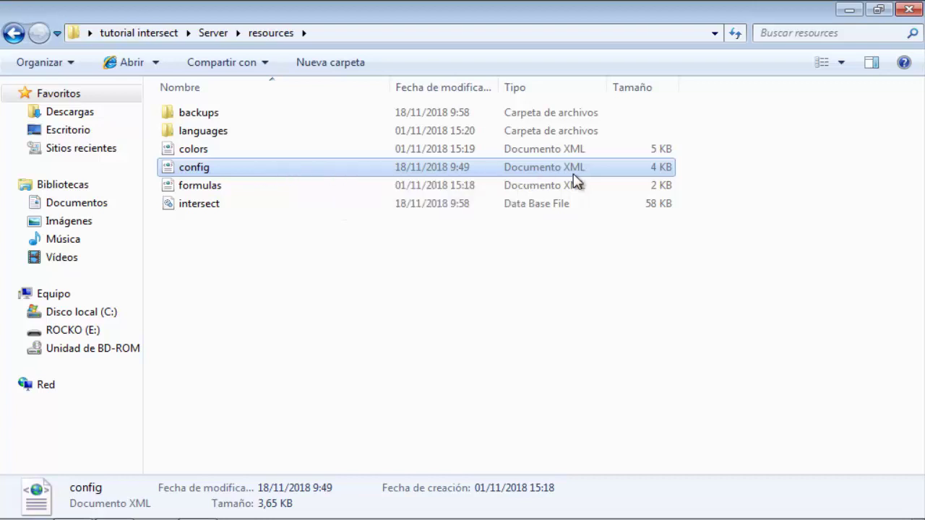
right_click(315, 166)
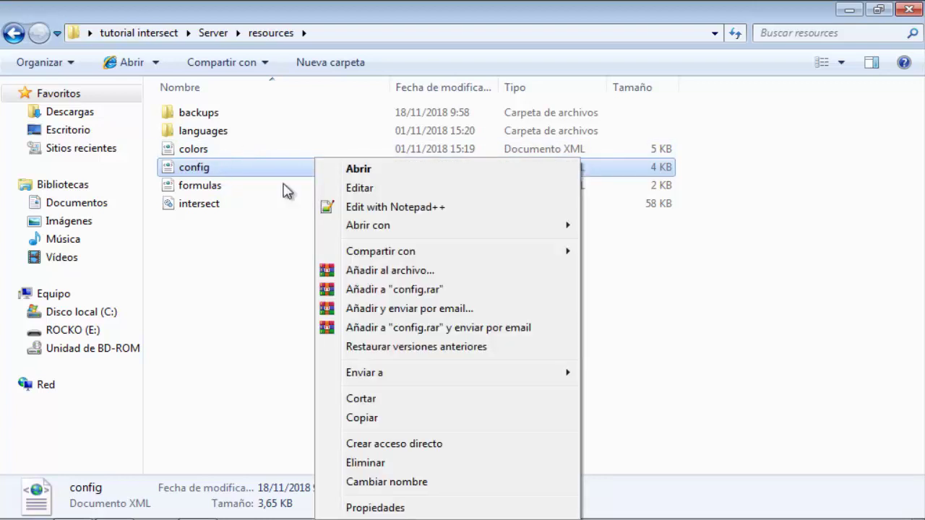
left_click(375, 208)
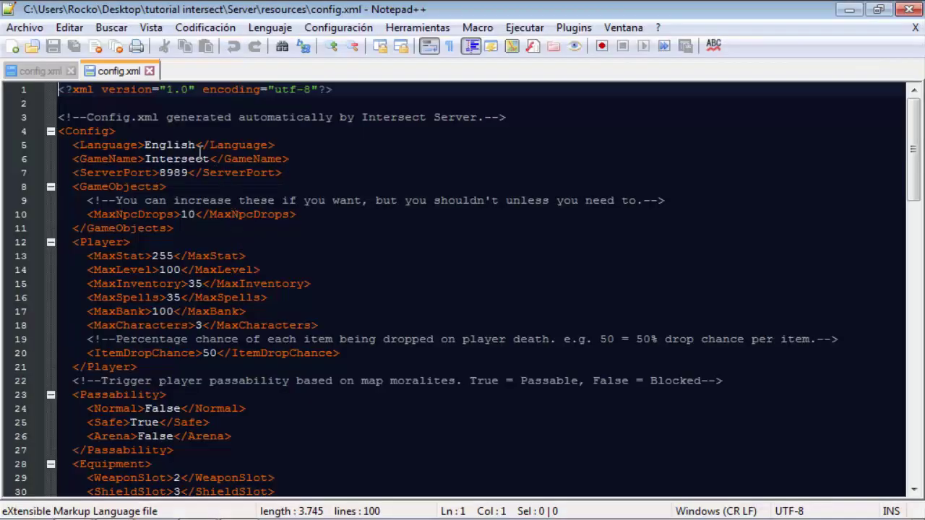
Set the ServerPort value in config.xml to 5400.
left_click(282, 159)
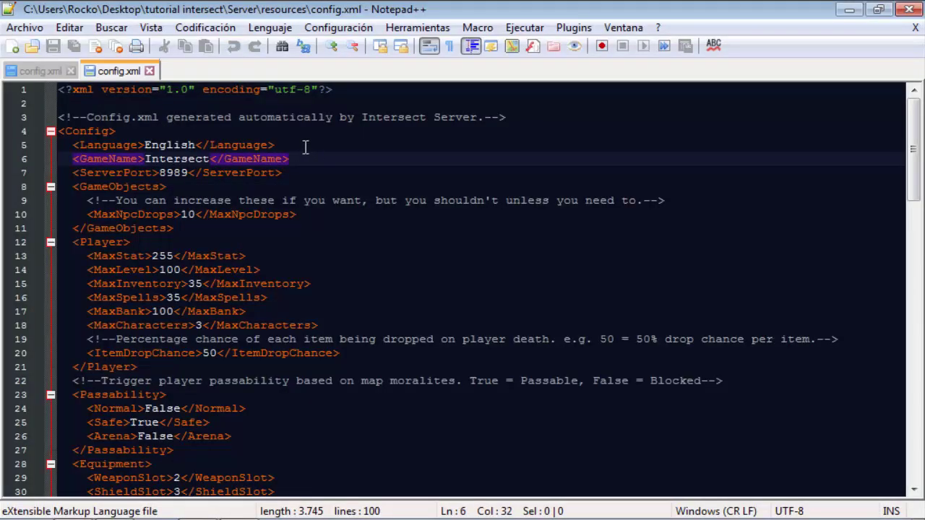
left_click(308, 146)
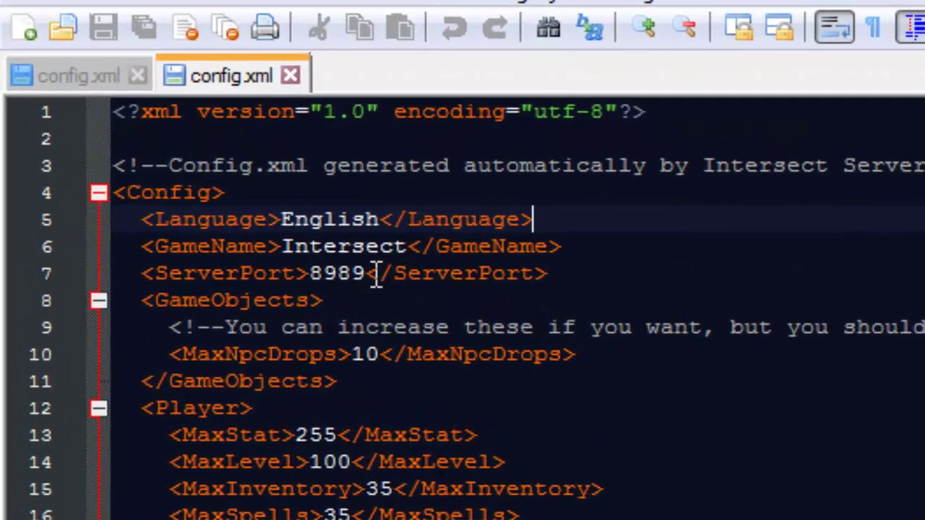
left_click(370, 274)
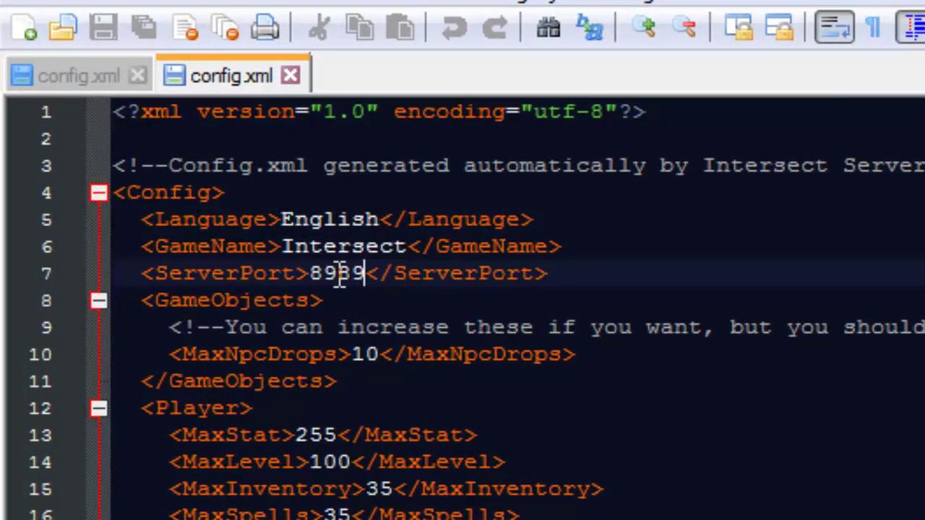
left_click_drag(315, 274, 367, 275)
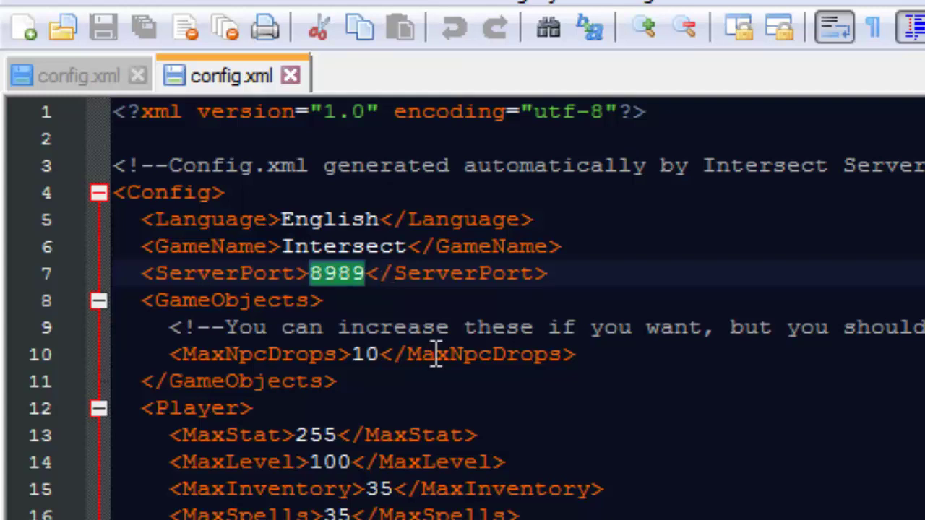
left_click(367, 275)
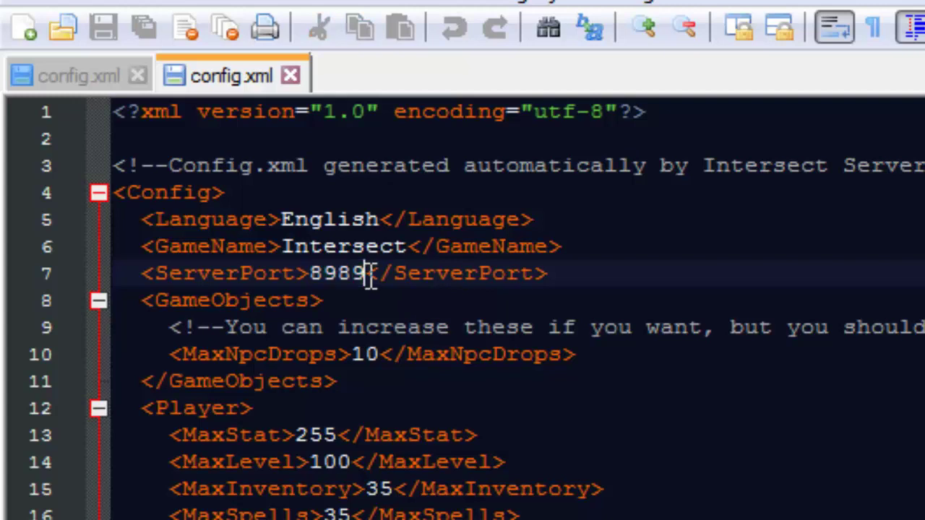
left_click(311, 275)
left_click_drag(315, 275, 374, 273)
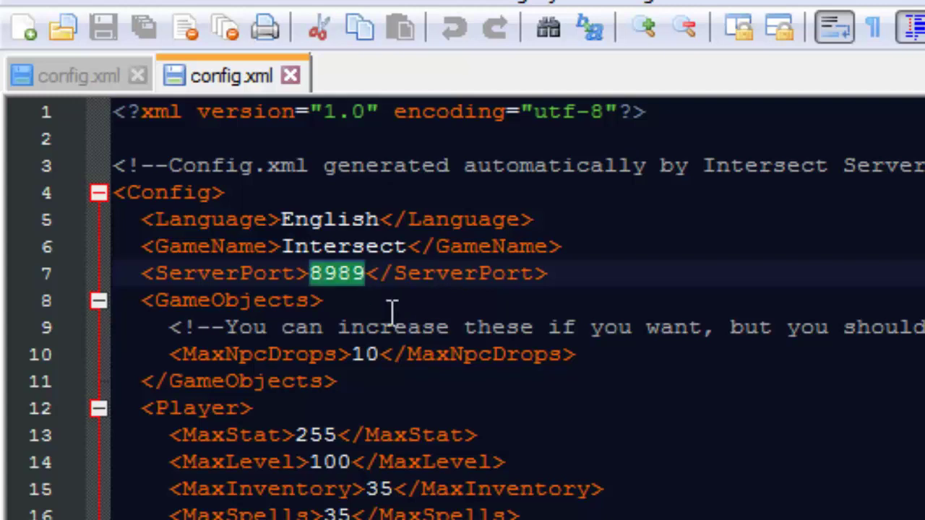
type("5400")
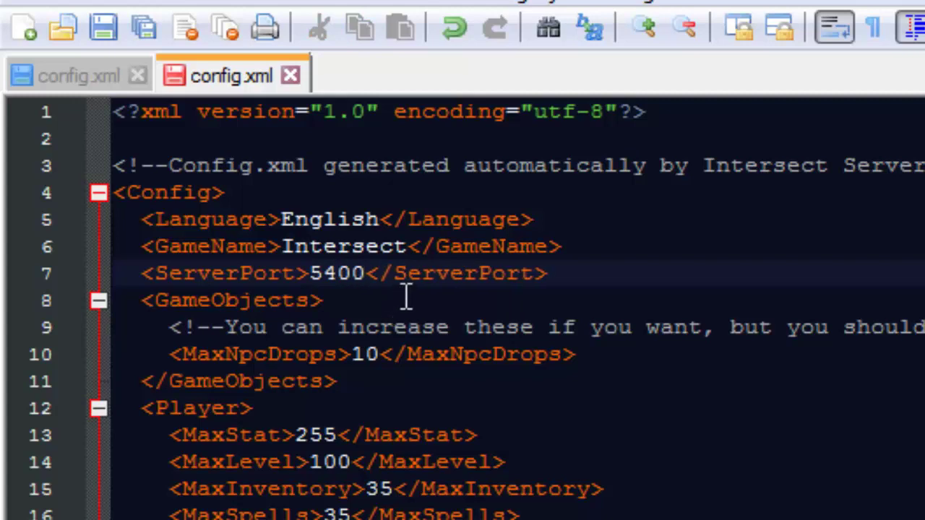
Set the ServerPort value in config.xml to 8989.
left_click(432, 279)
left_click(365, 275)
left_click_drag(365, 274, 310, 273)
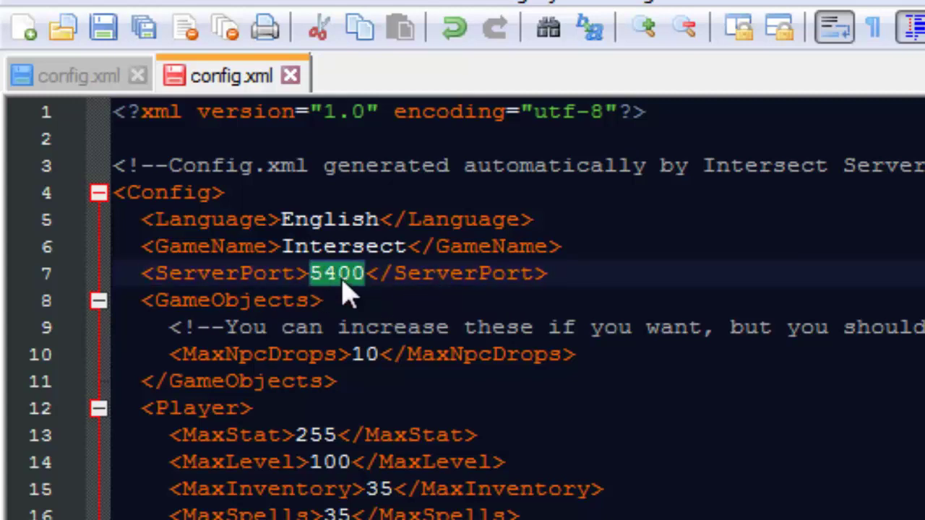
type("8989")
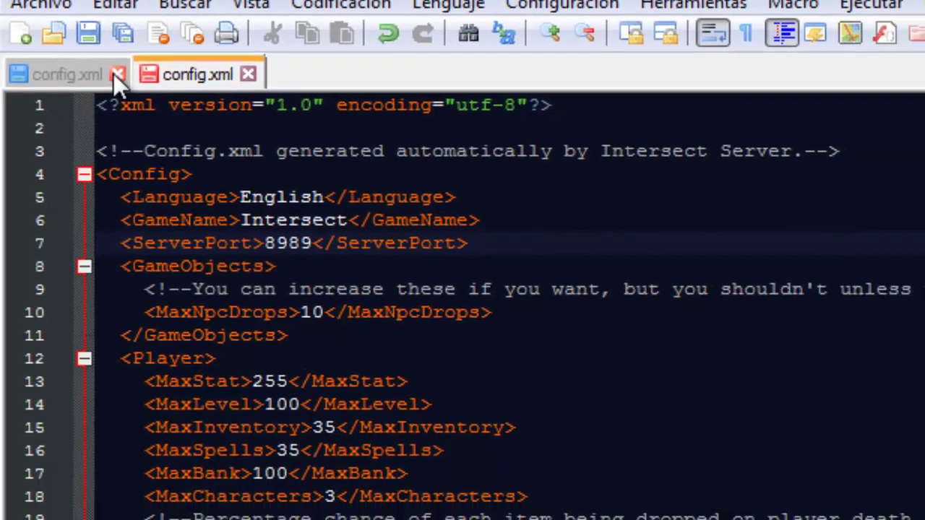
Save the edited server config.xml and close the editor along with the other open config.xml.
left_click(137, 75)
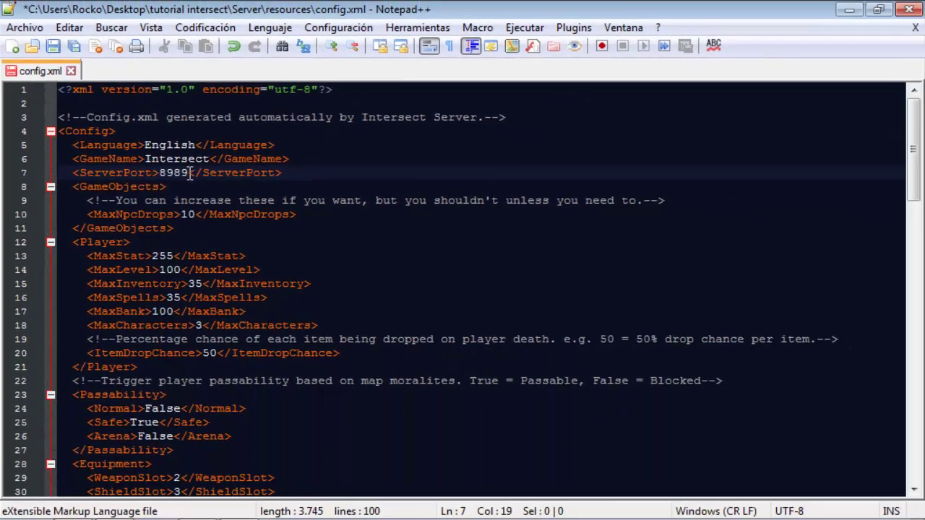
left_click(53, 46)
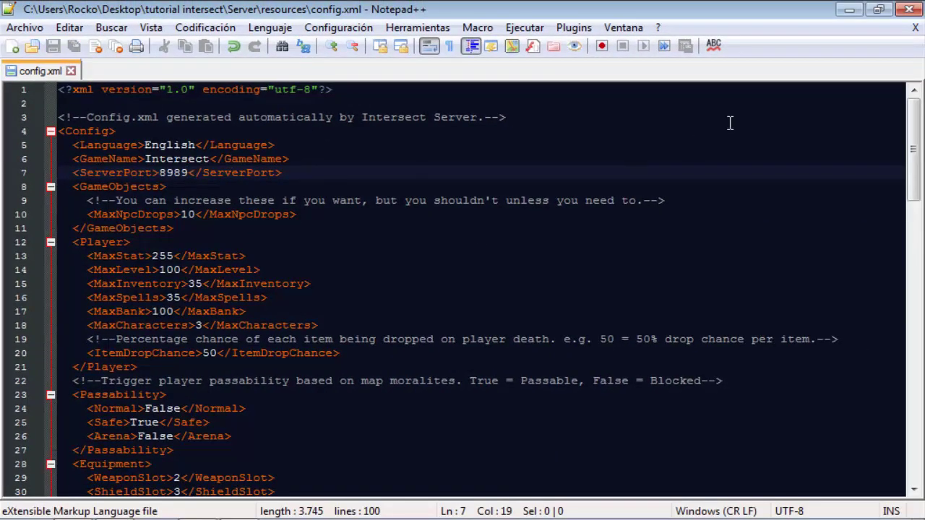
left_click(909, 9)
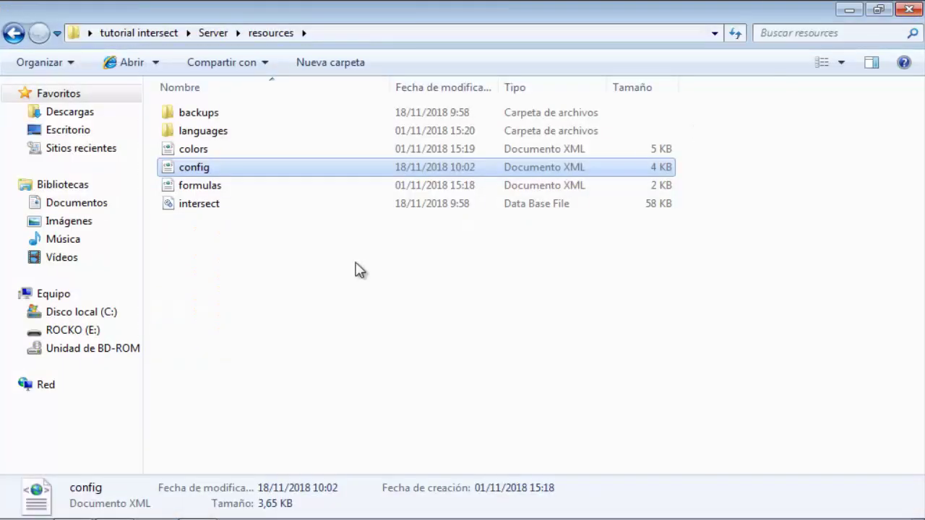
Return to the Server folder, launch Intersect Server and move its console window toward the middle of the screen.
left_click(14, 33)
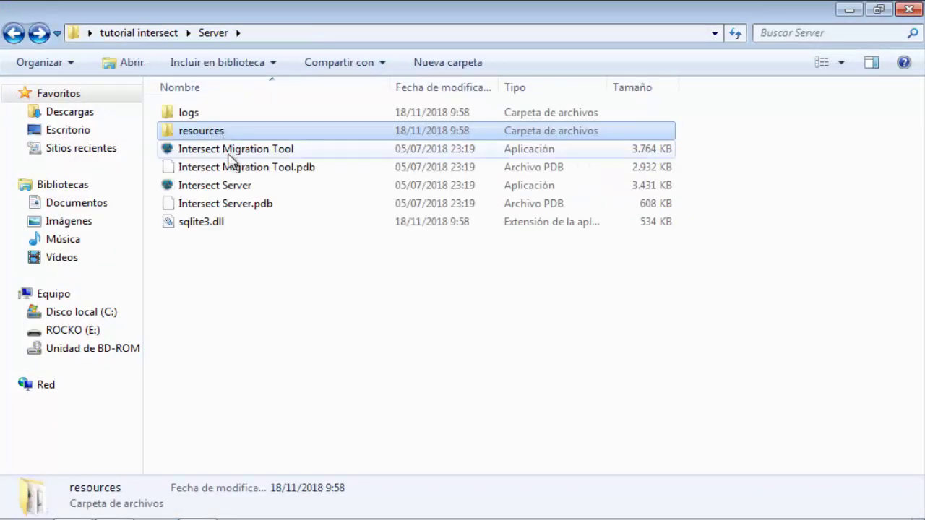
left_click(278, 318)
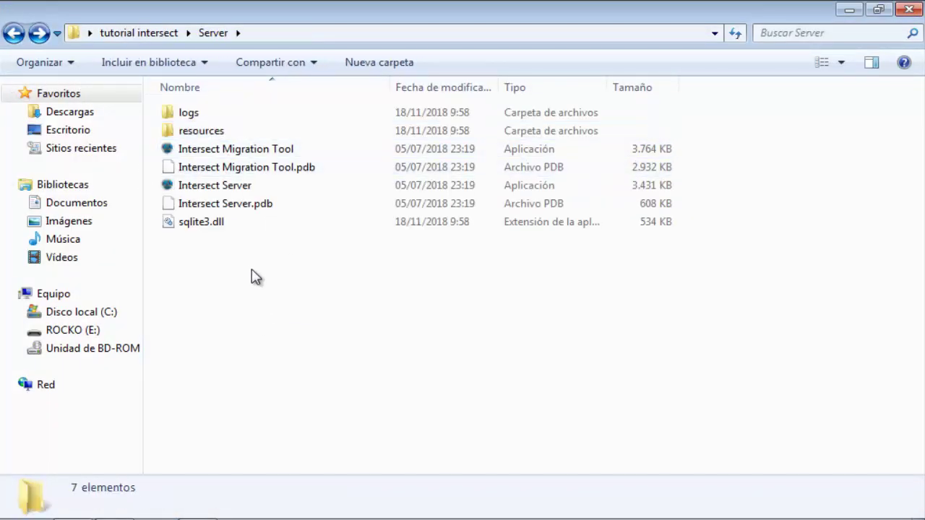
left_click(242, 191)
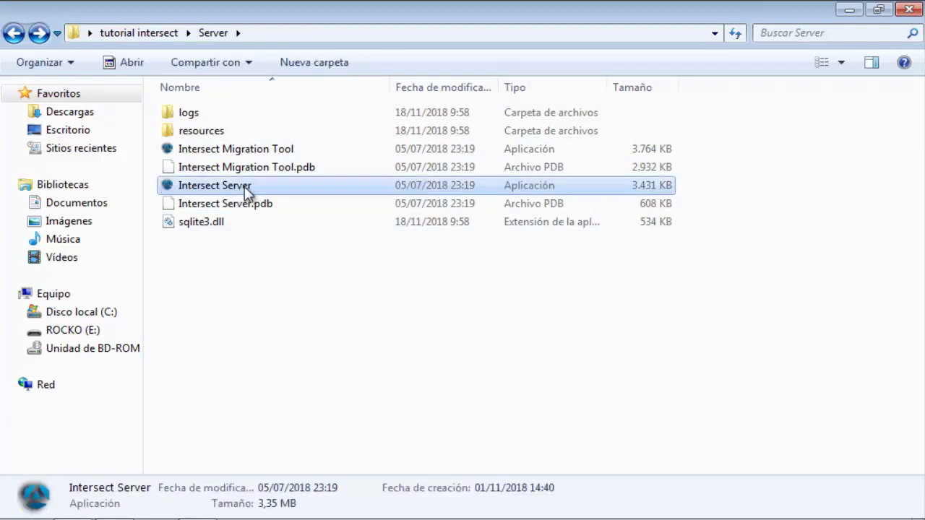
double_click(245, 187)
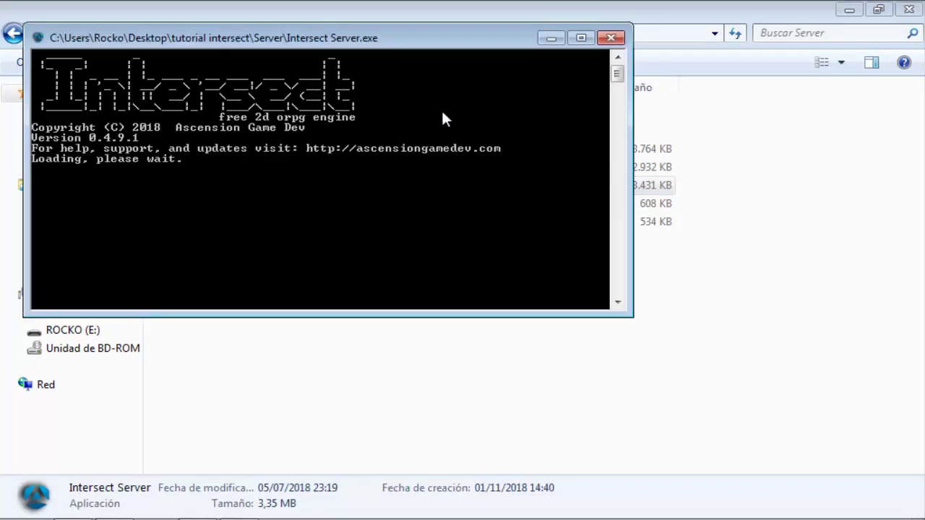
left_click_drag(429, 43, 543, 112)
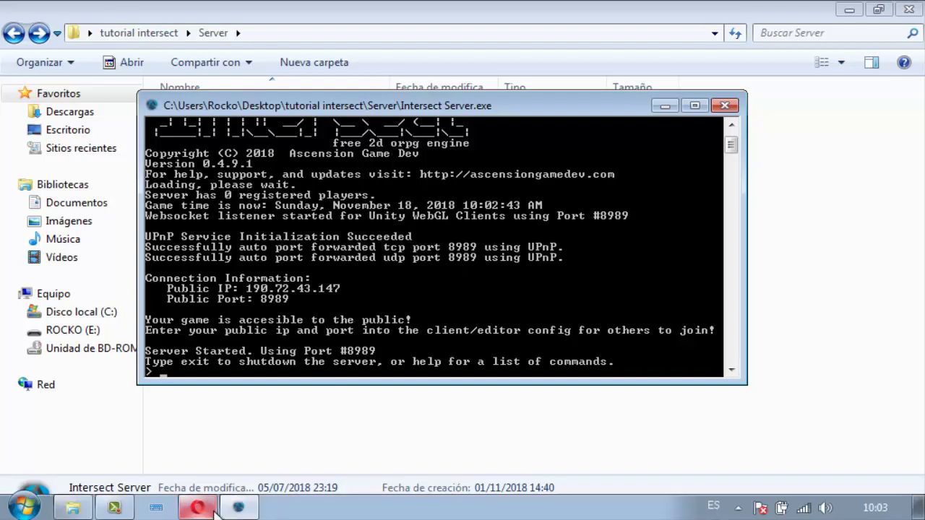
Switch to Opera to view the D-Link router's port forwarding page at 192.168.0.1, and return to the server console.
left_click(203, 507)
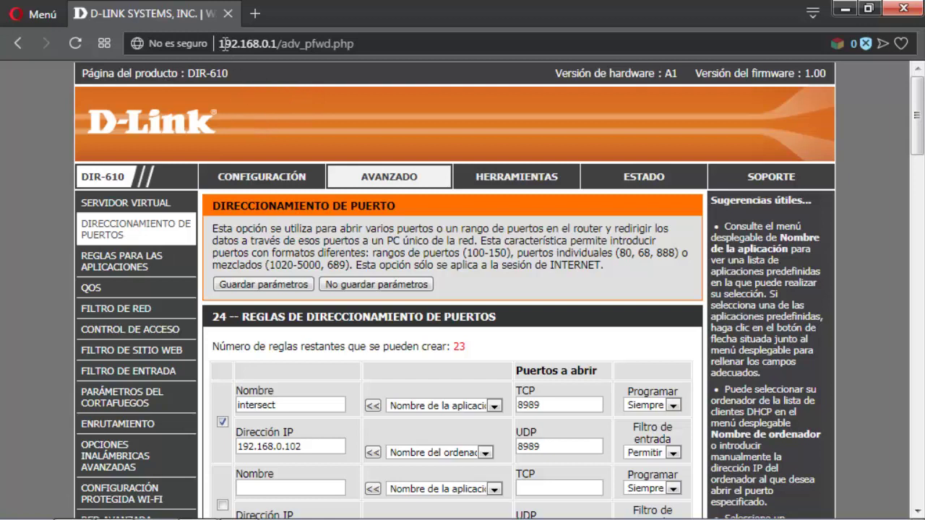
left_click_drag(218, 44, 279, 44)
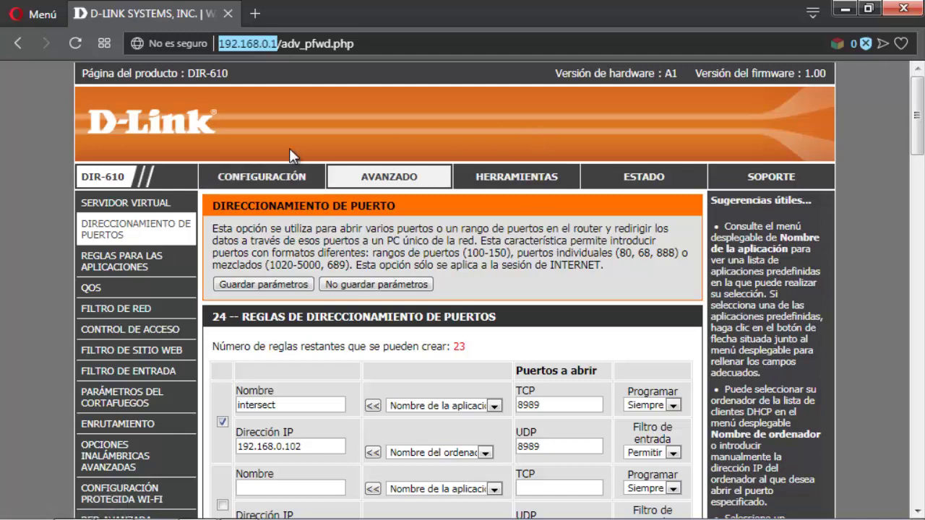
left_click(238, 506)
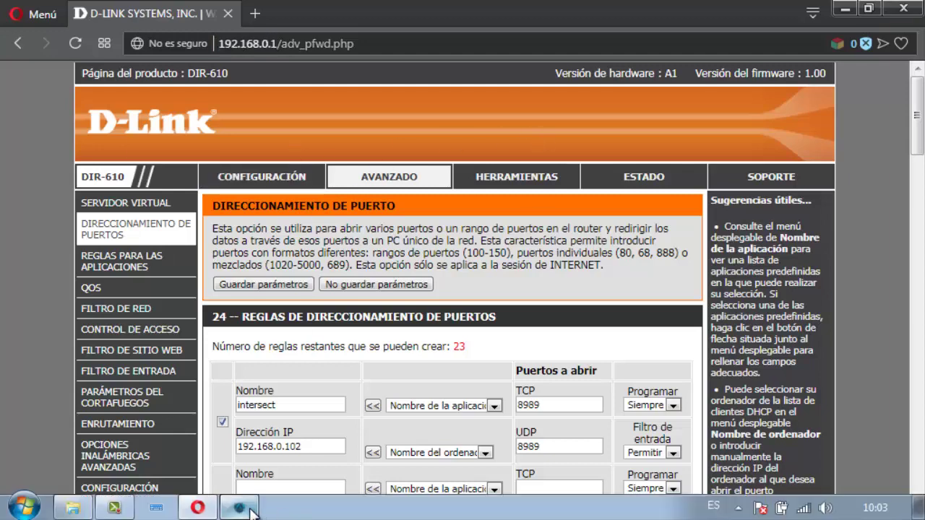
left_click(200, 508)
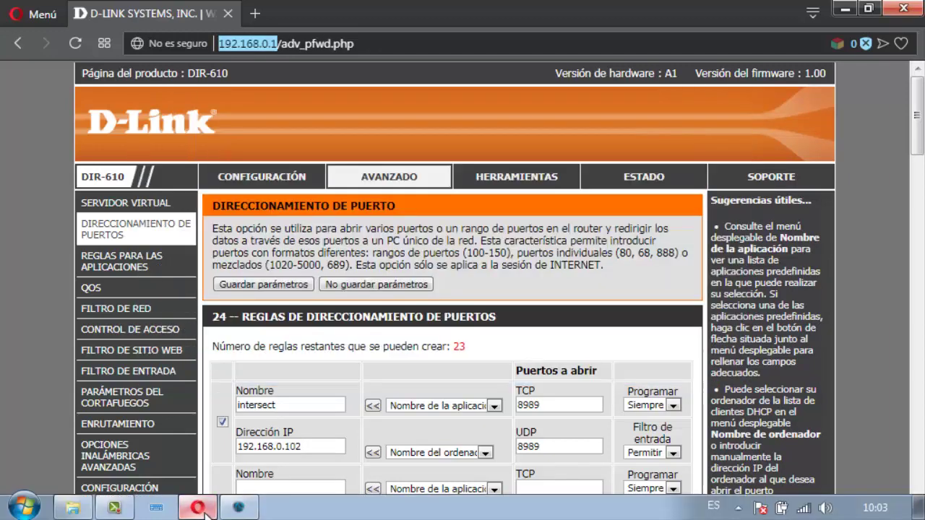
left_click(202, 509)
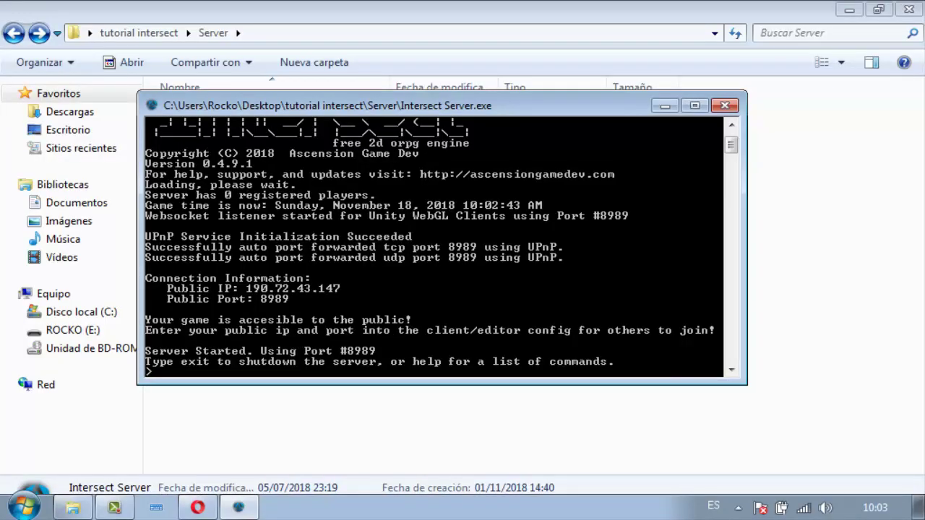
left_click(738, 508)
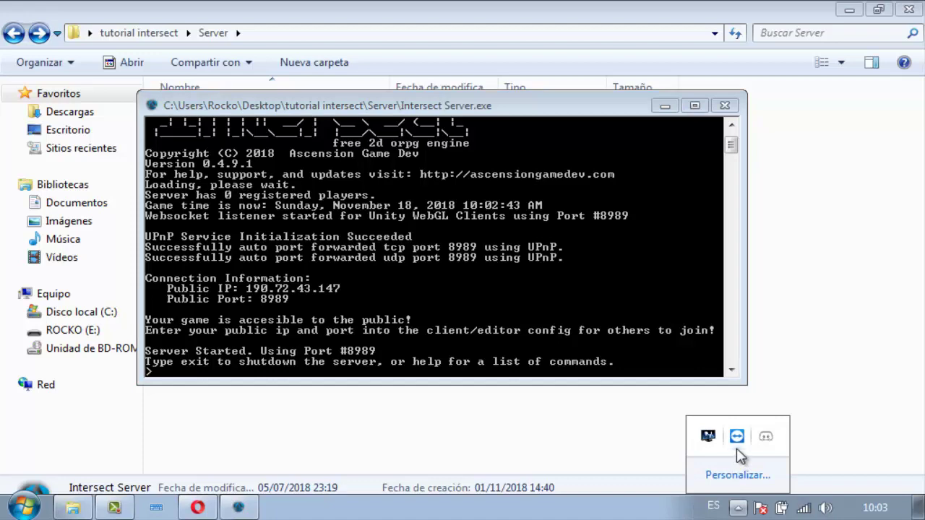
left_click(665, 452)
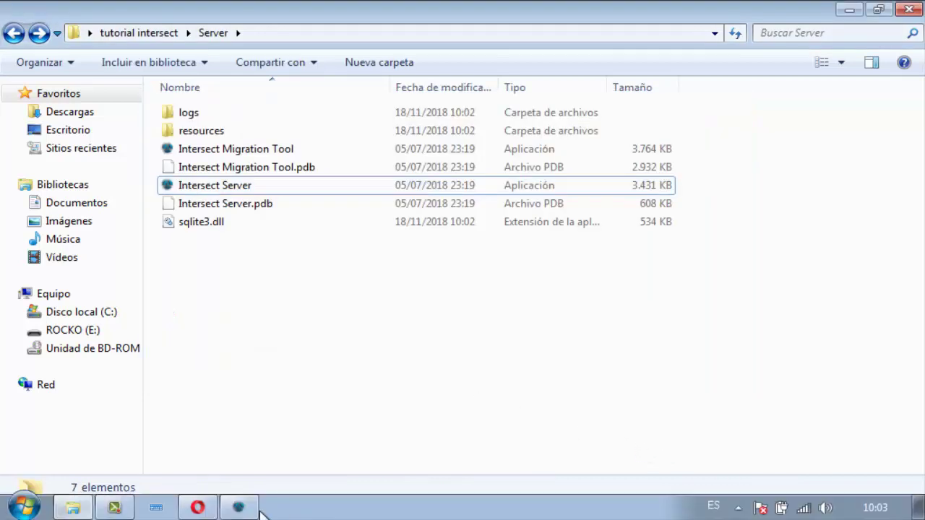
left_click(237, 508)
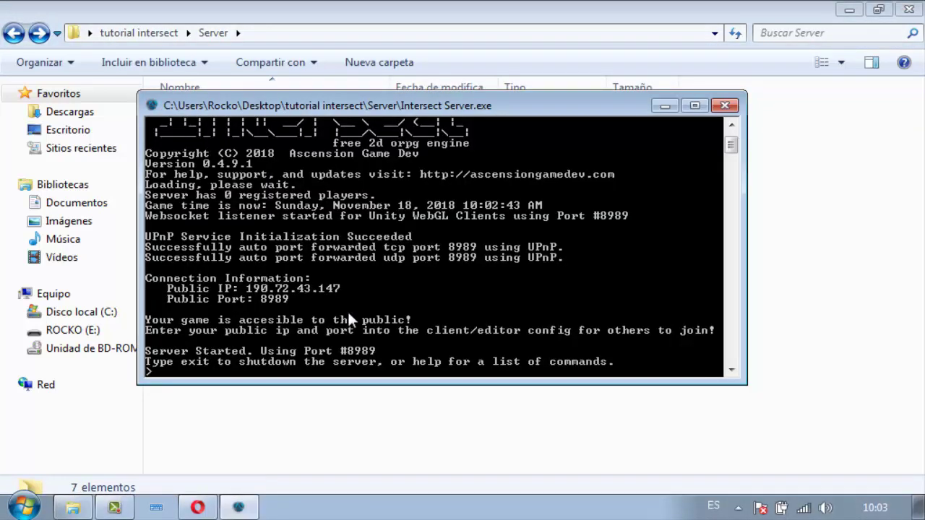
Search Windows for "firewall", view the Windows Firewall on/off settings for both network types, cancel without changes and return to the server console.
left_click(30, 512)
left_click(74, 466)
type("fire")
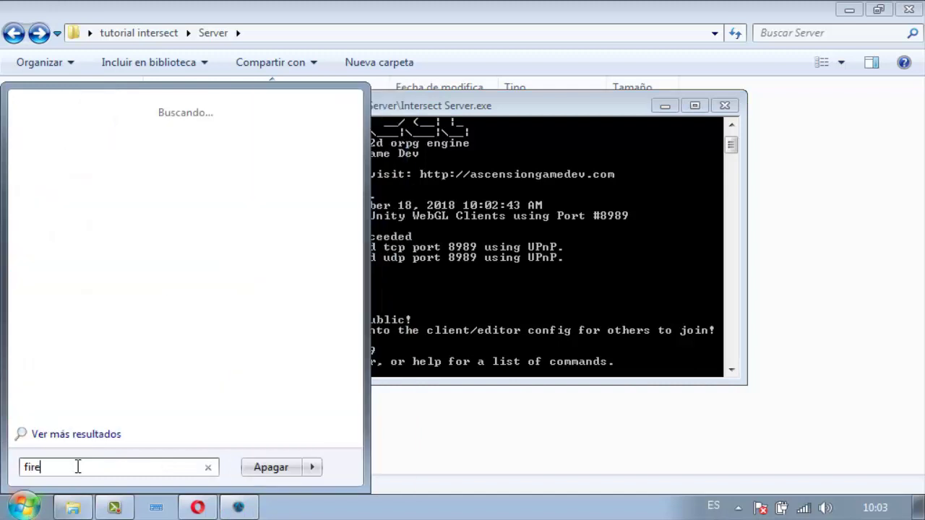
type("wall")
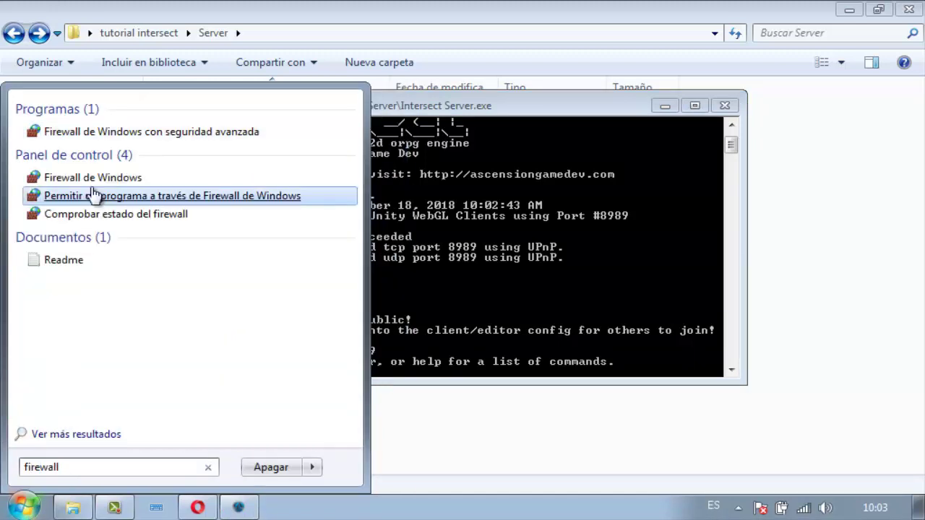
left_click(94, 178)
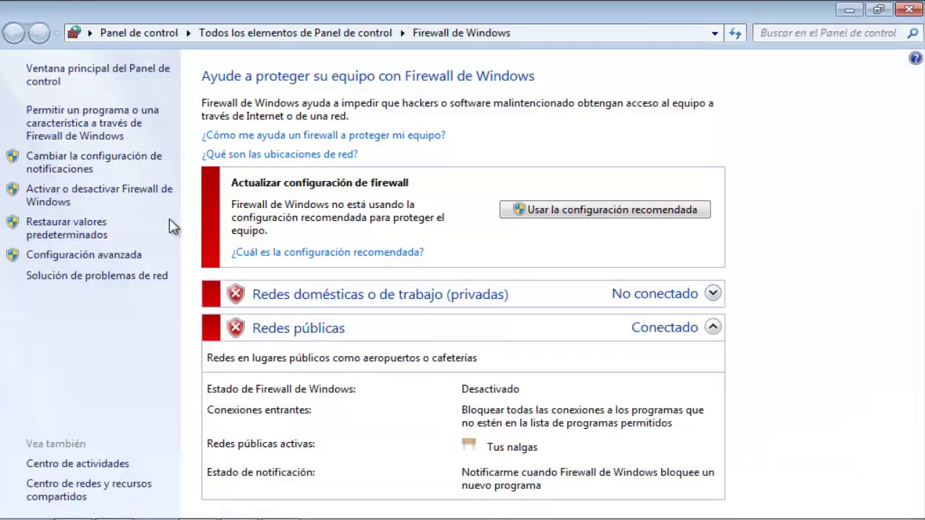
left_click(134, 199)
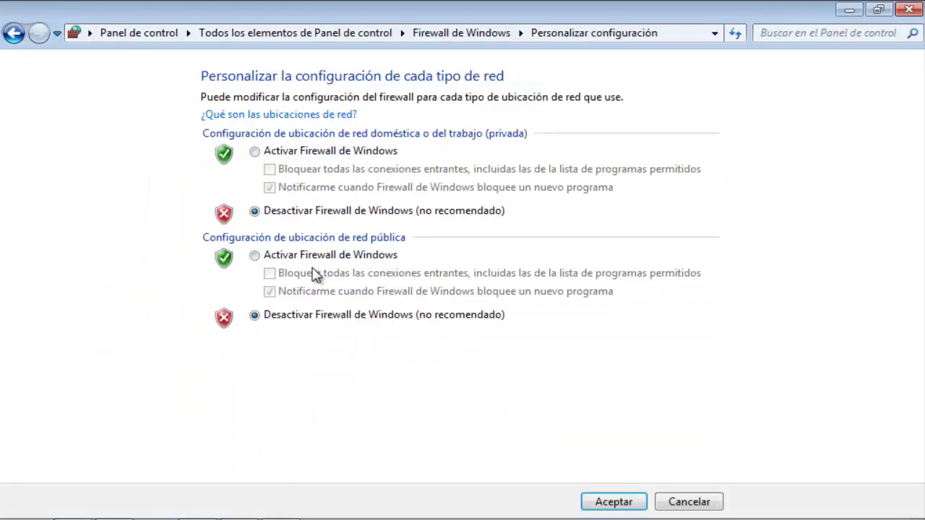
left_click(690, 502)
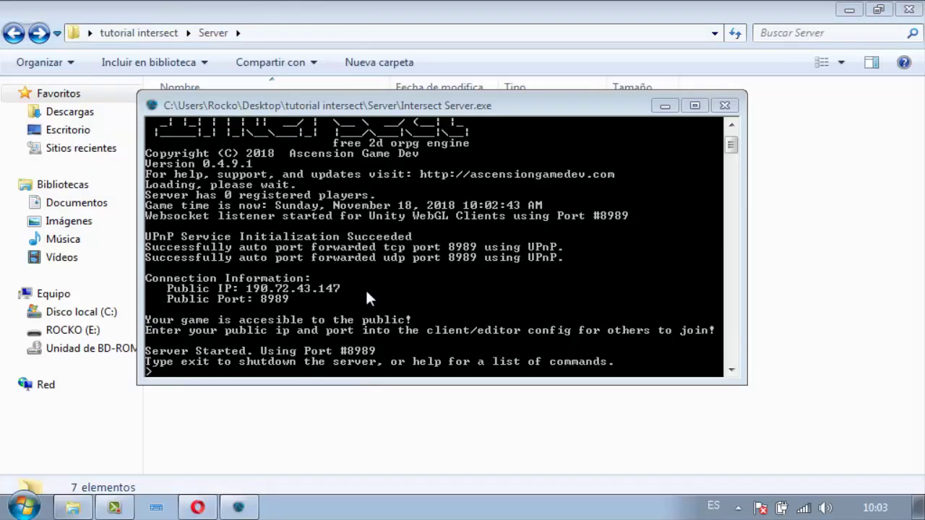
left_click(346, 295)
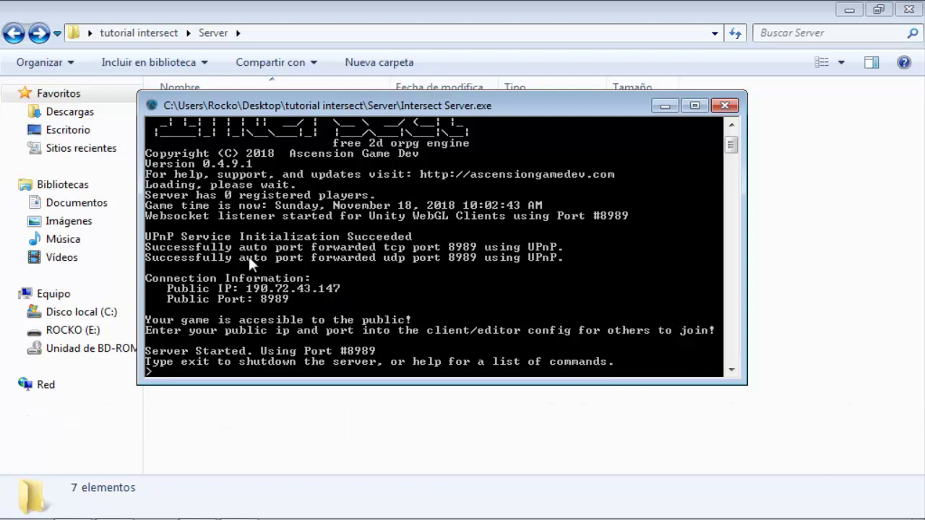
Move the server console aside and open config.xml from the resources folder of Client and Editor in Notepad++.
left_click_drag(405, 105, 528, 142)
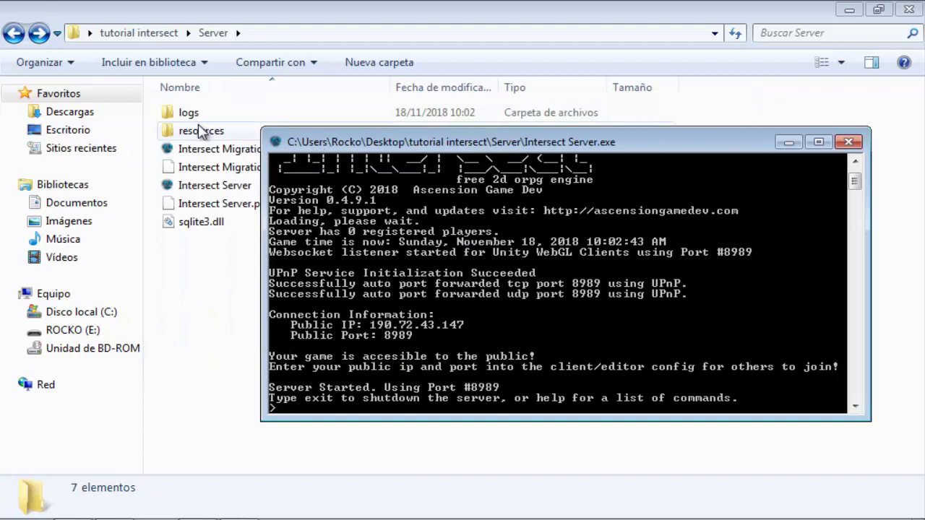
left_click(17, 36)
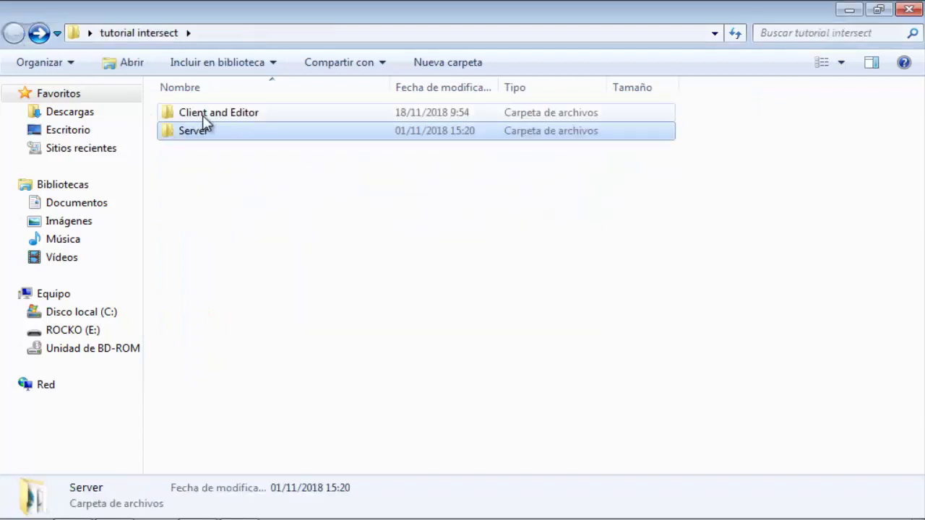
left_click(203, 116)
double_click(263, 113)
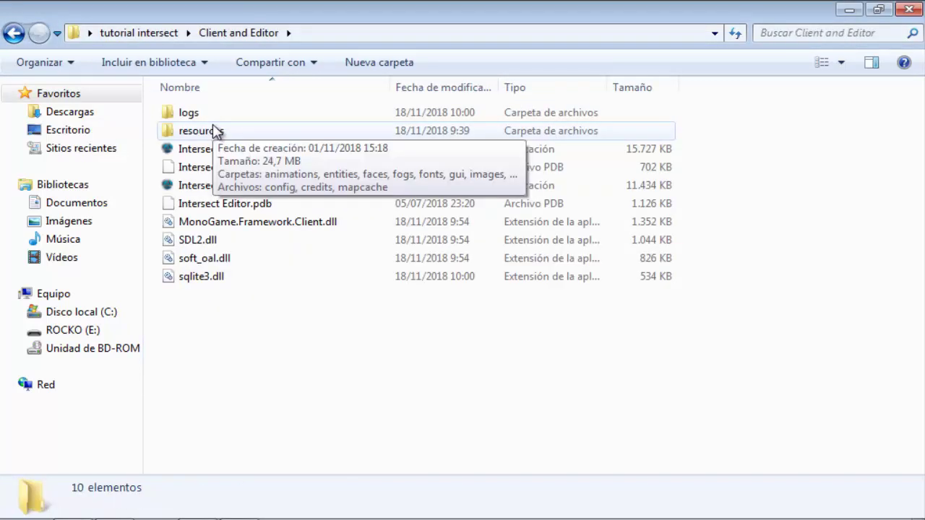
double_click(236, 135)
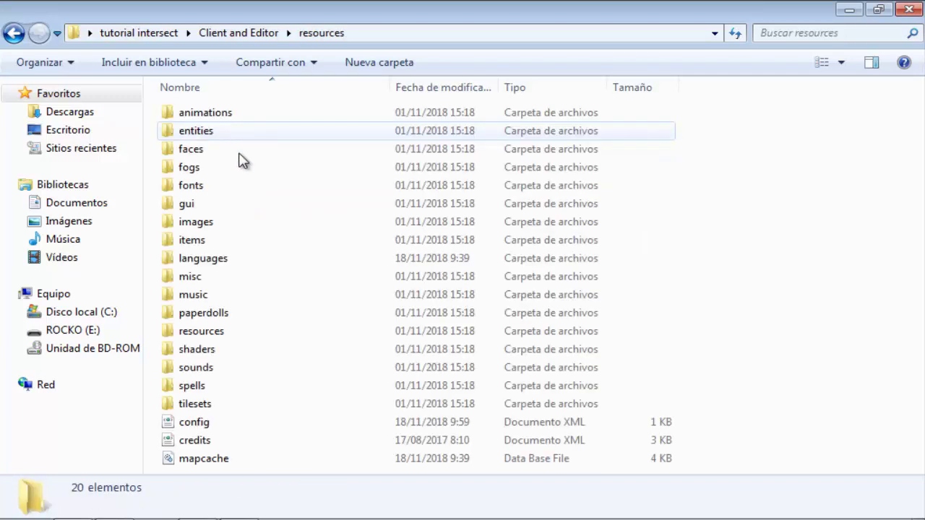
left_click(220, 429)
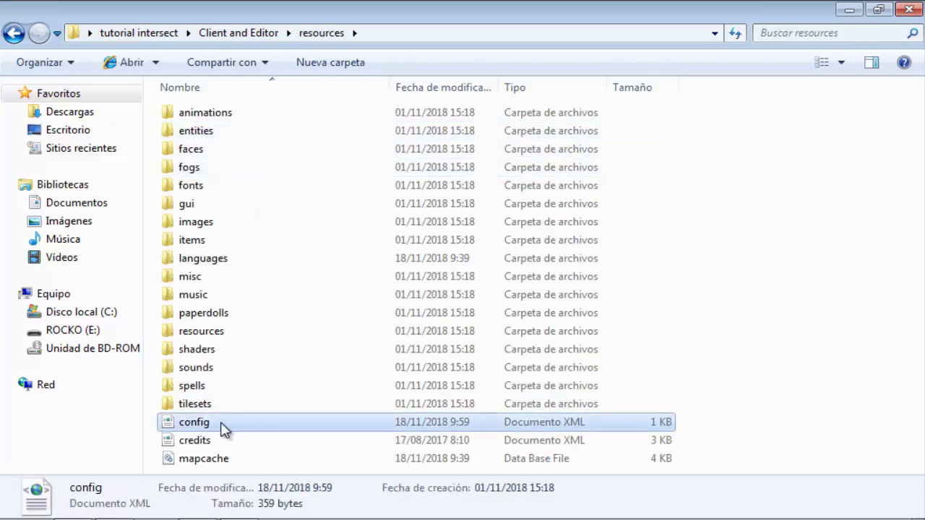
right_click(222, 429)
left_click(289, 107)
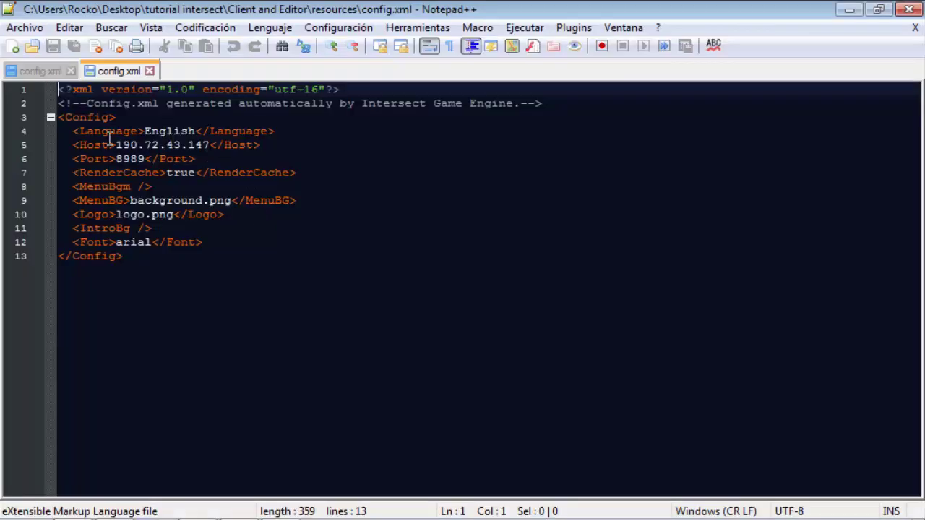
Highlight the Host address in the client config.xml and compare it with the public IP in the server console.
left_click_drag(73, 145, 117, 145)
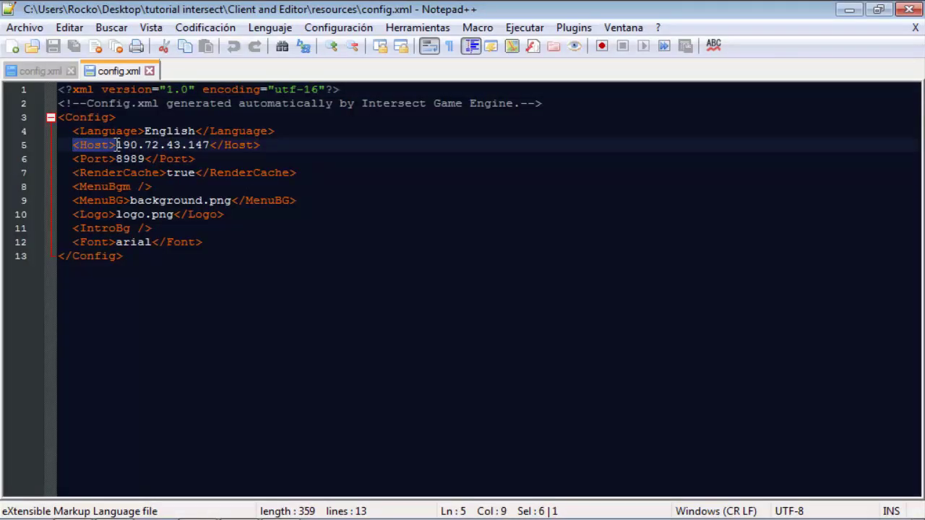
left_click(95, 144)
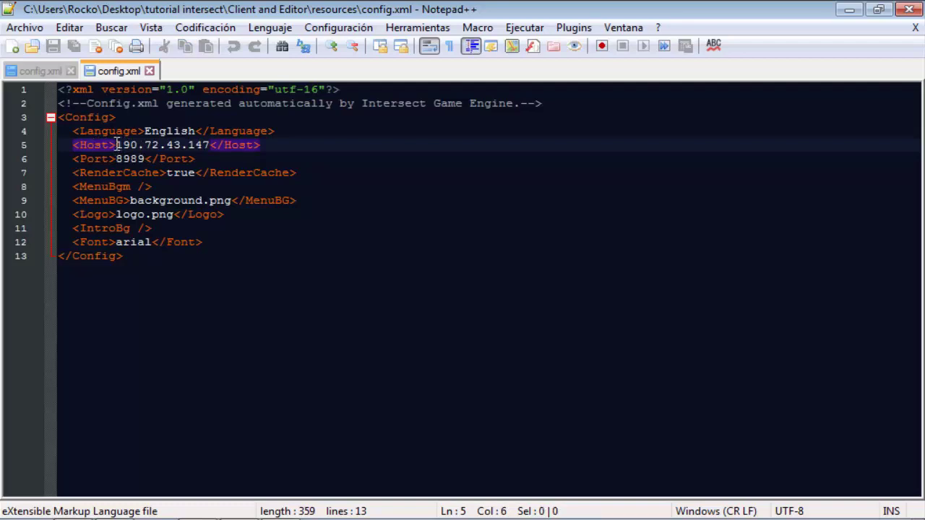
left_click_drag(116, 144, 210, 145)
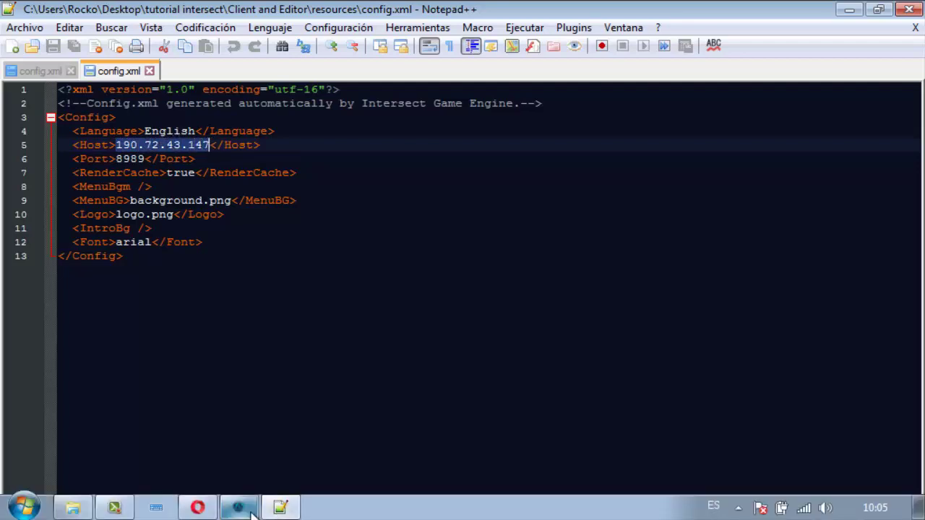
left_click(245, 504)
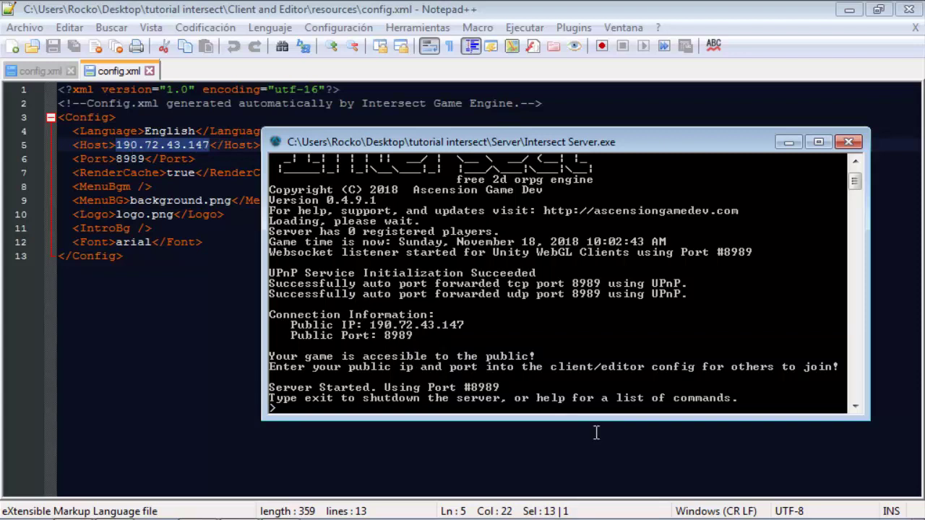
left_click(738, 508)
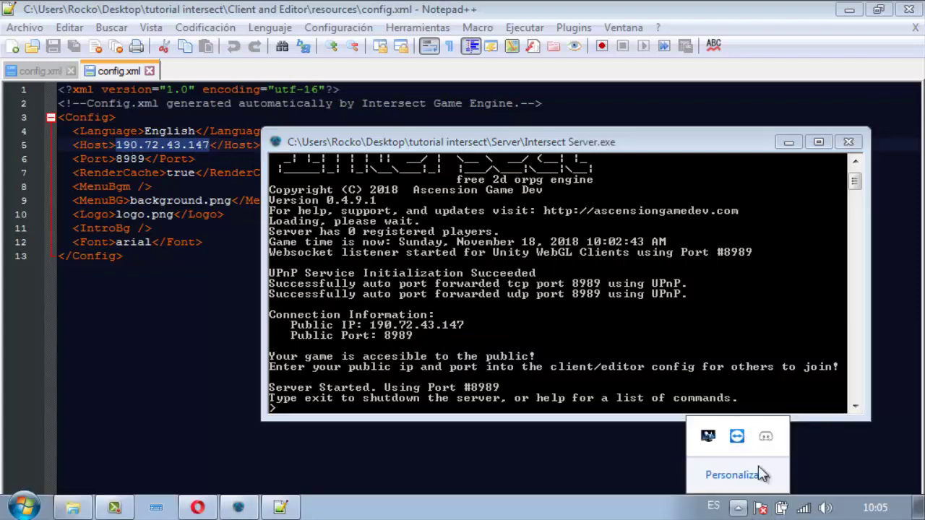
left_click(738, 508)
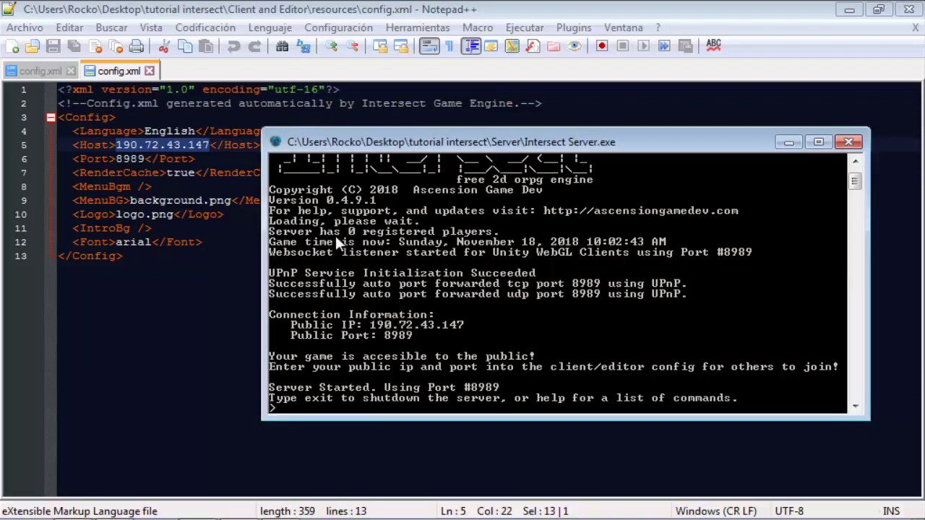
Highlight the Port value in the client config.xml, compare it with the server console's public port and minimize the console.
left_click_drag(117, 158, 145, 158)
left_click(239, 507)
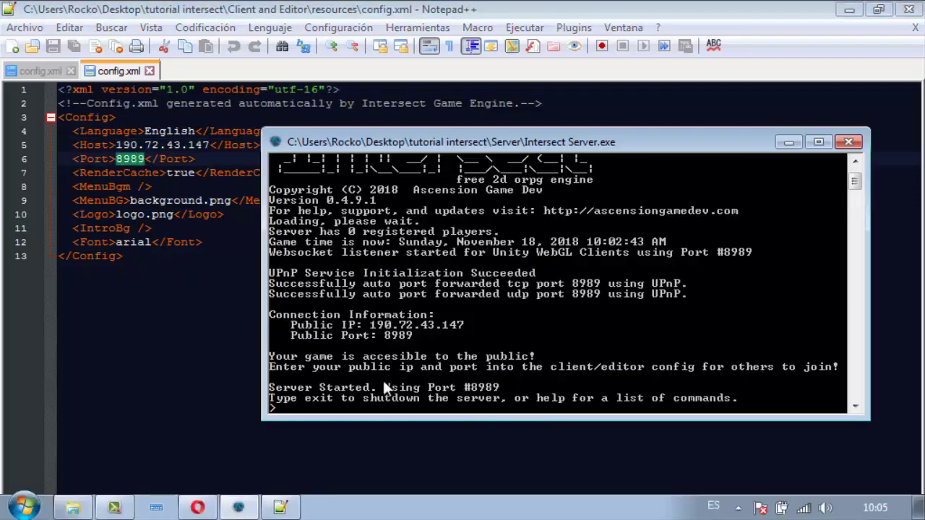
left_click(788, 142)
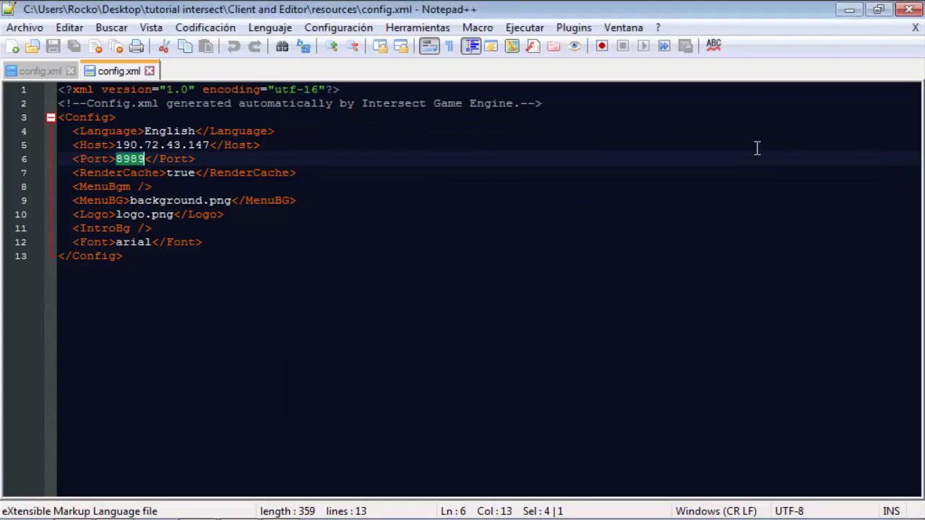
left_click(250, 158)
left_click(258, 144)
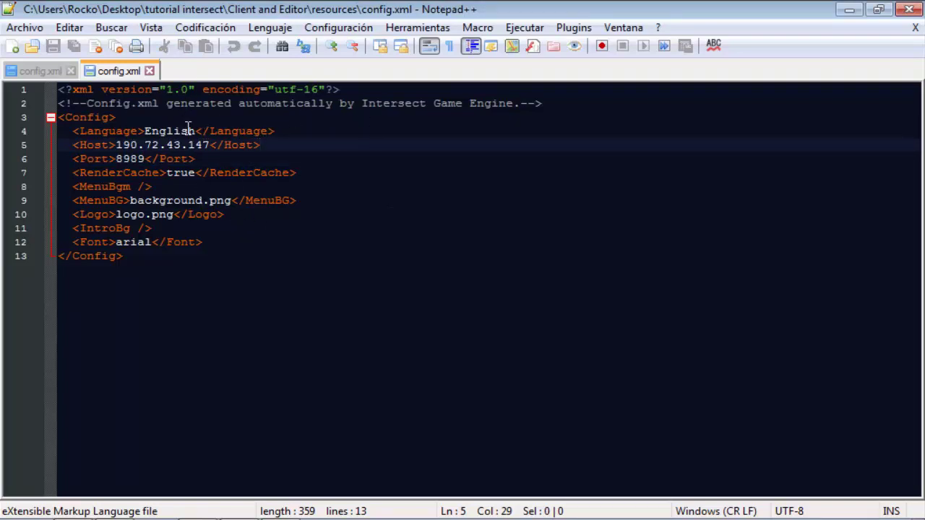
Close both open config.xml files and exit Notepad++.
left_click(149, 70)
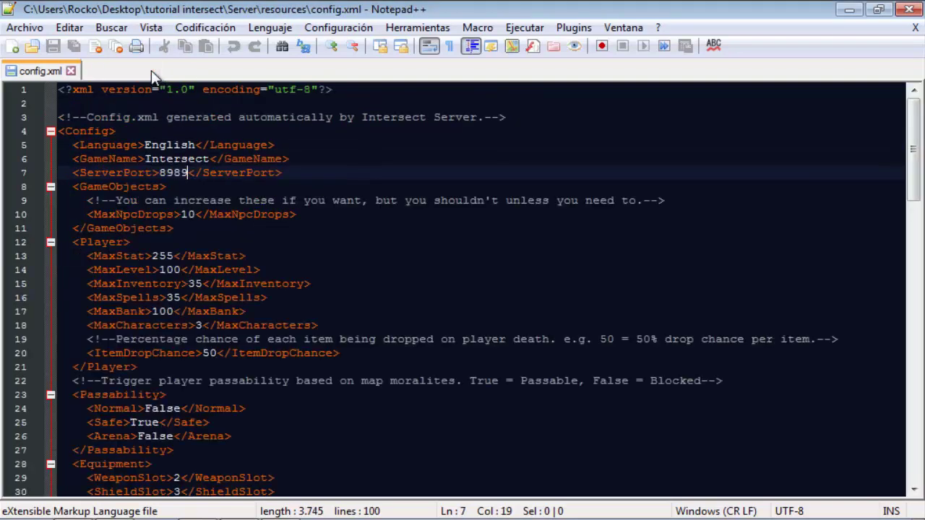
left_click(69, 70)
left_click(917, 7)
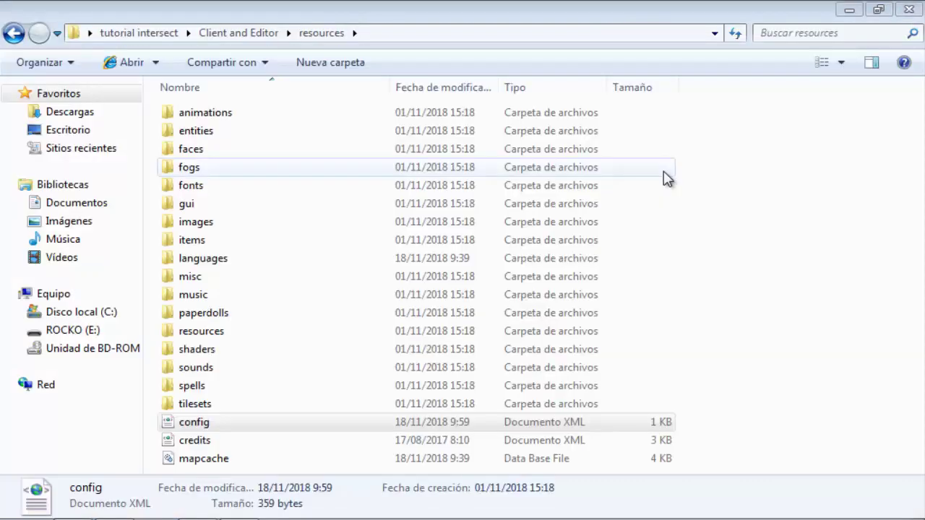
Return to the Client and Editor folder and point out the Intersect Client and Intersect Editor applications.
left_click(287, 263)
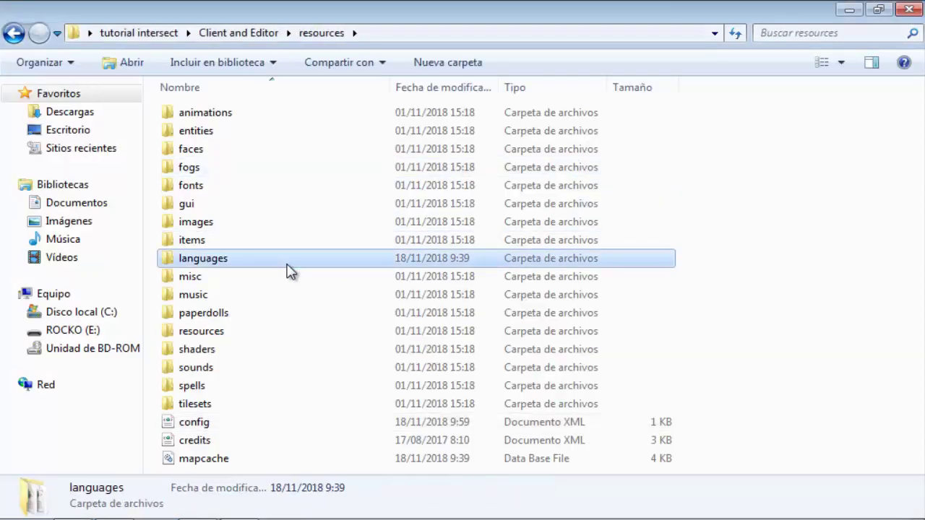
left_click(15, 34)
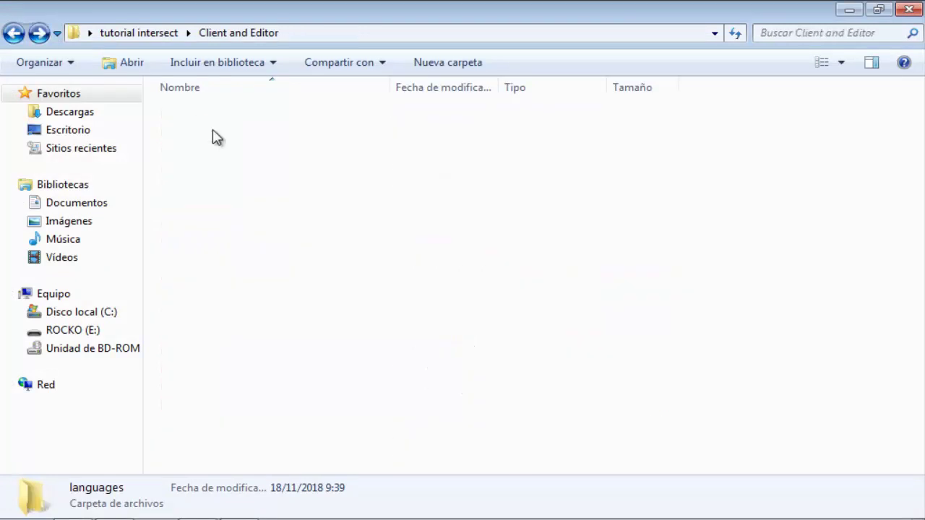
left_click(248, 188)
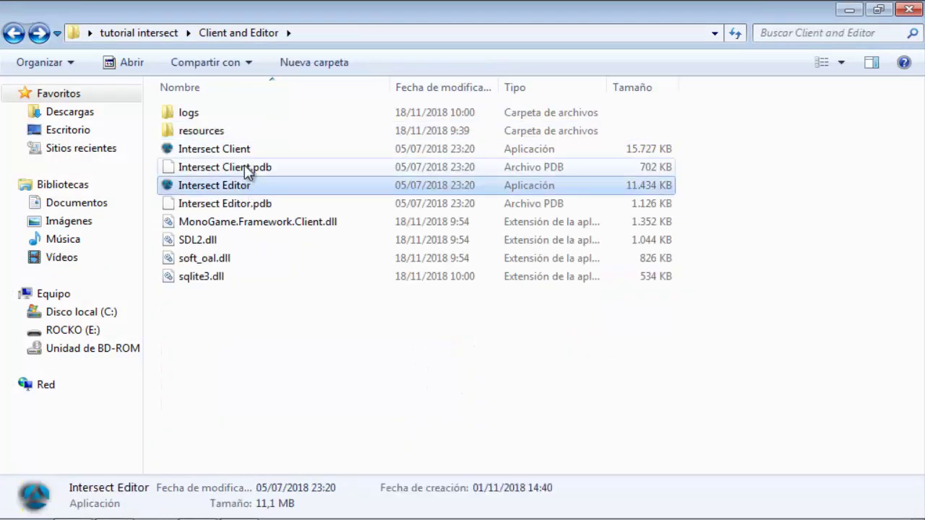
left_click(246, 154)
left_click(246, 187)
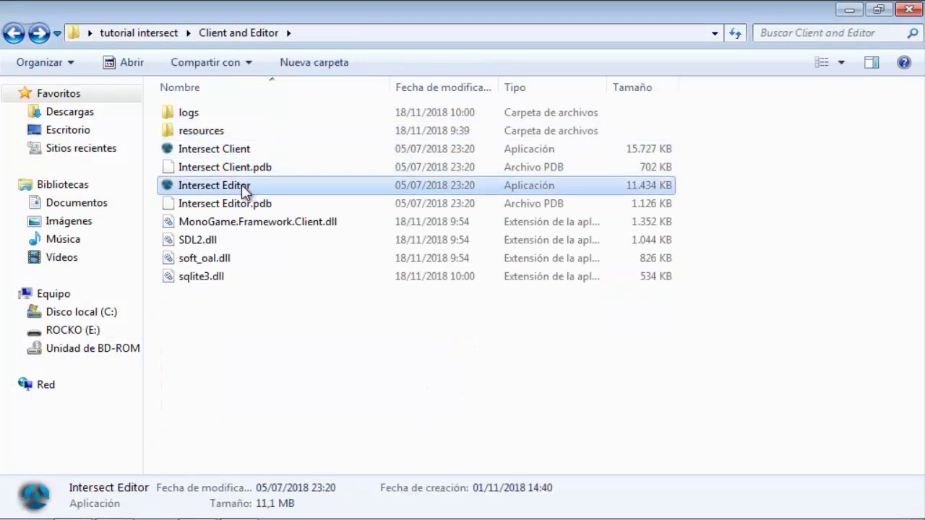
left_click(247, 154)
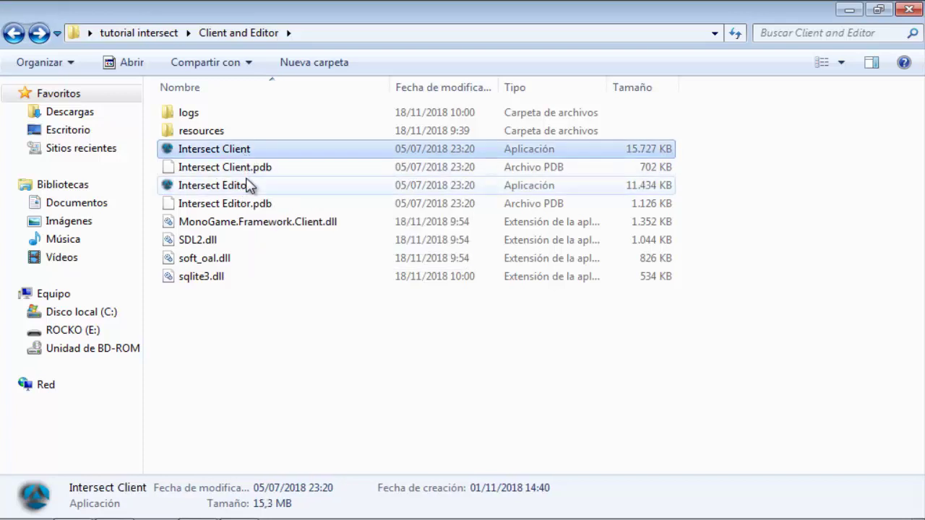
left_click(248, 186)
left_click(285, 344)
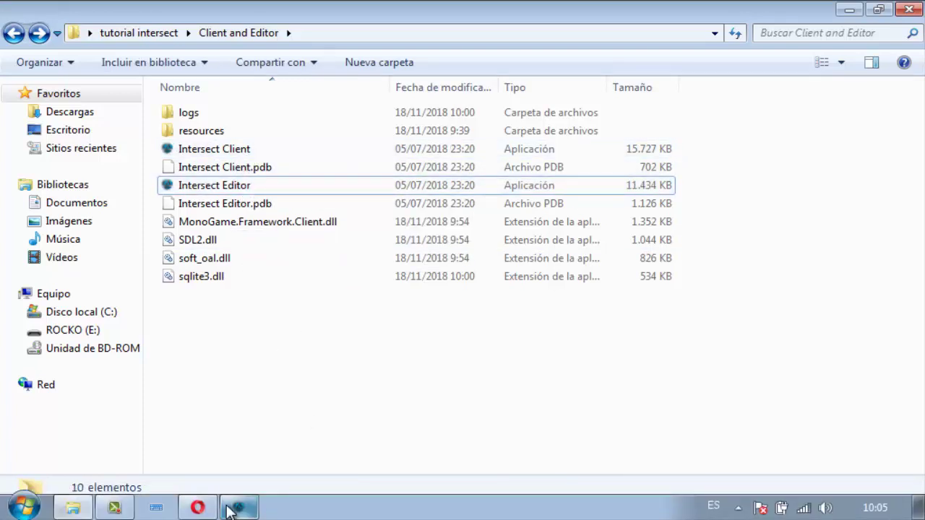
Switch to Opera and highlight the router address 192.168.0.1 of the D-Link port forwarding page.
left_click(206, 509)
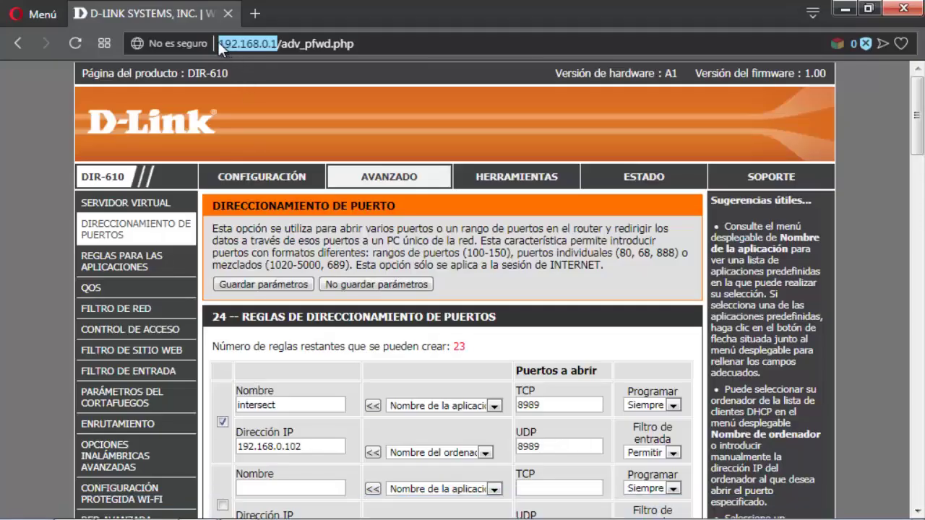
left_click(272, 44)
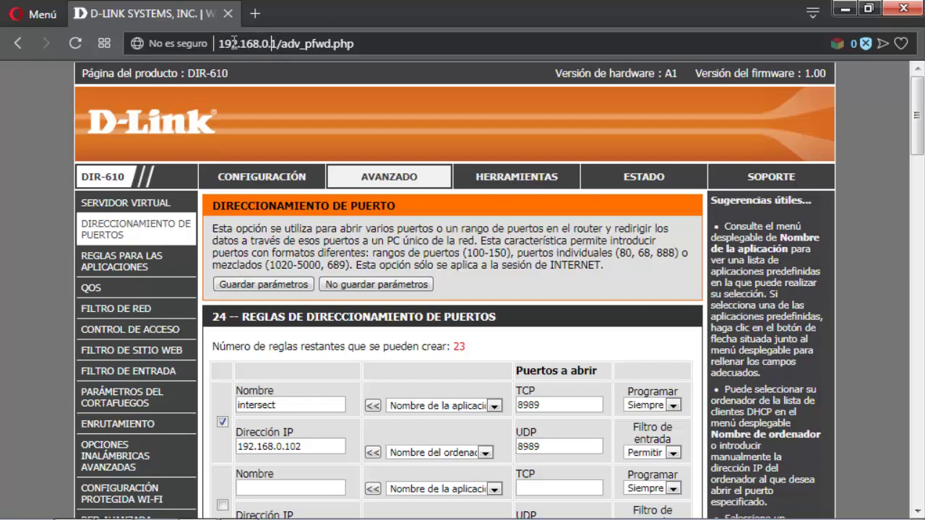
left_click_drag(219, 43, 277, 45)
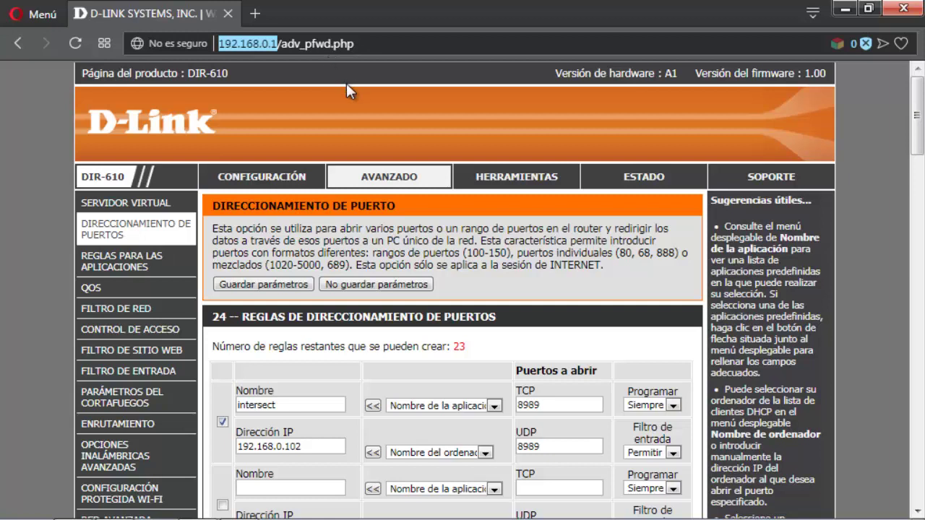
Go to the router's Servidor Virtual page and enable the Intersect rule in the virtual server list.
left_click(232, 42)
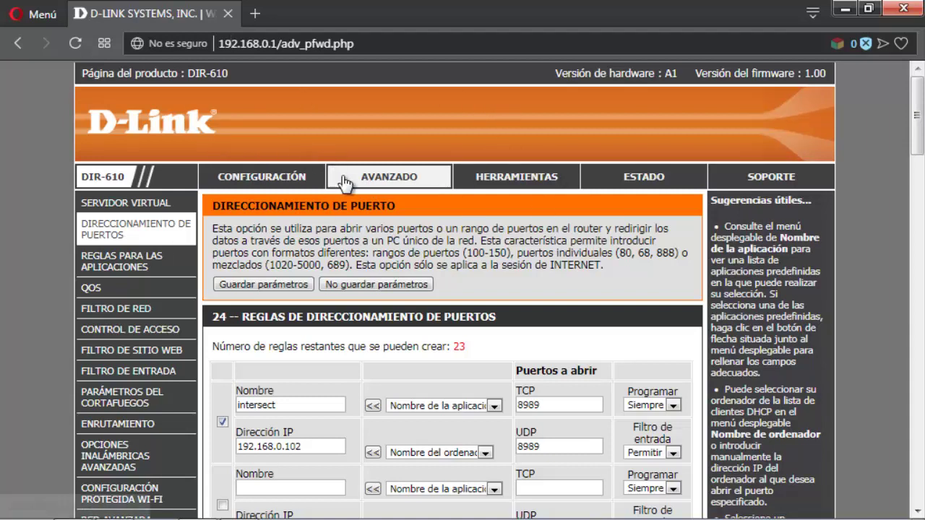
left_click(141, 204)
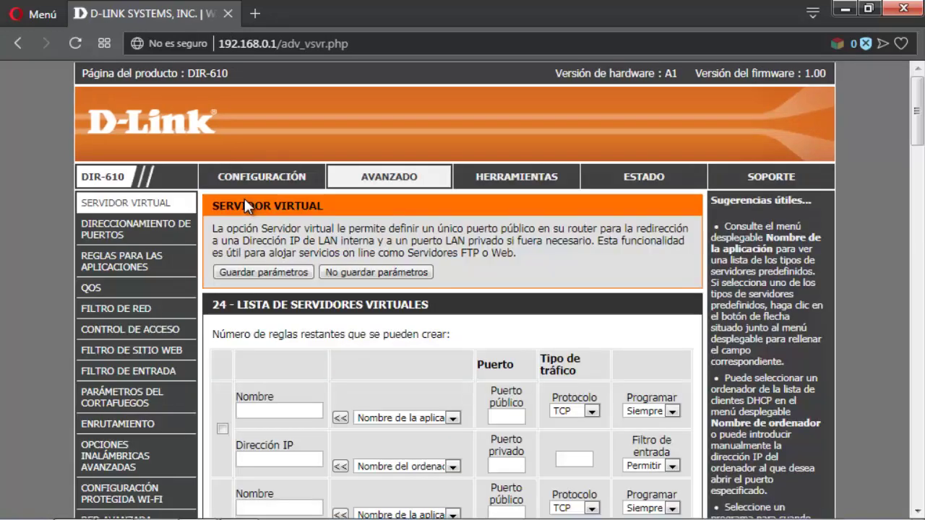
scroll(278, 336, "down", 2)
scroll(277, 336, "up", 1)
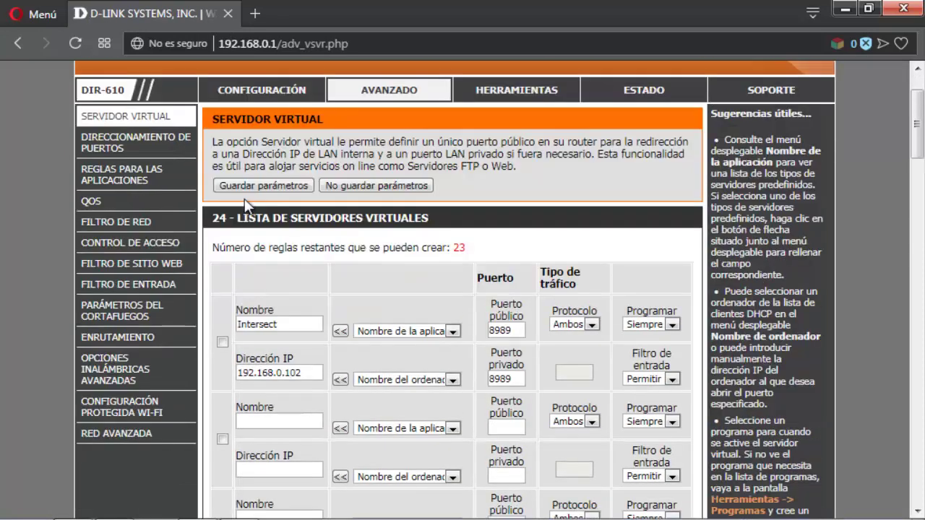
double_click(280, 324)
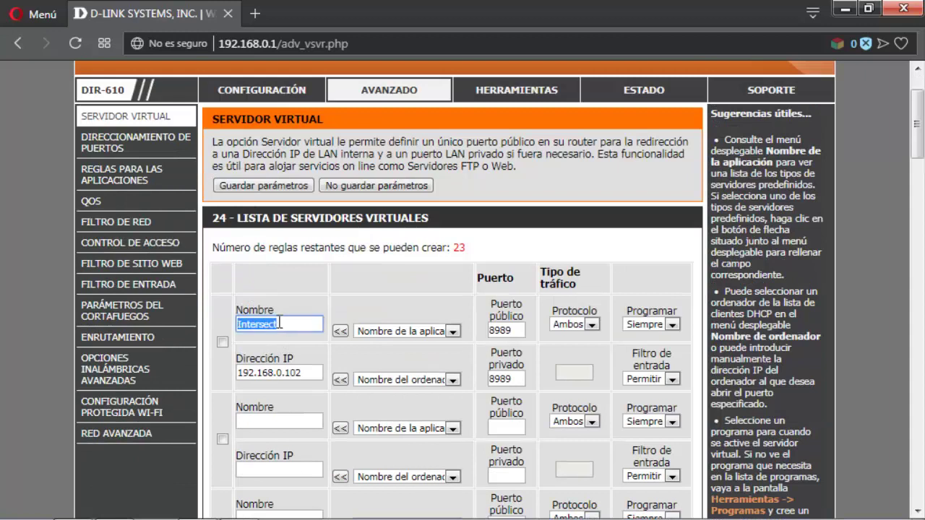
left_click(282, 323)
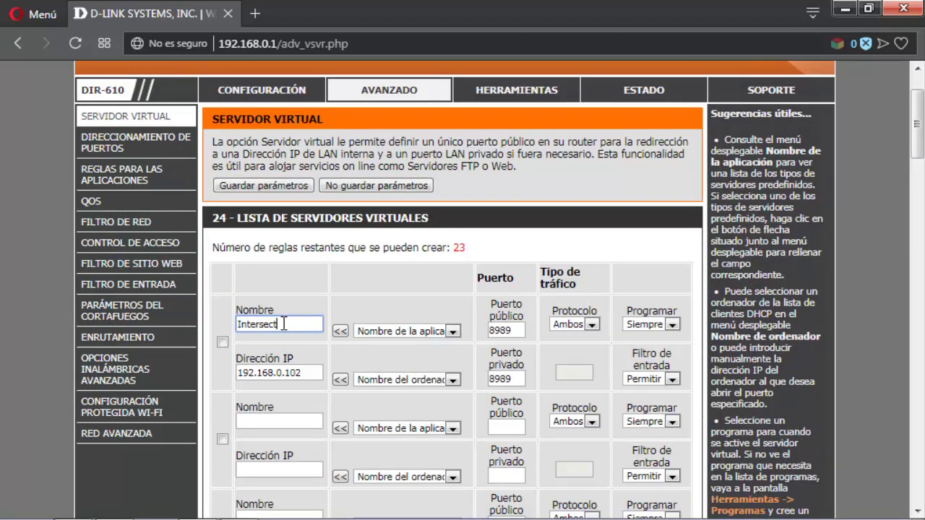
left_click(222, 342)
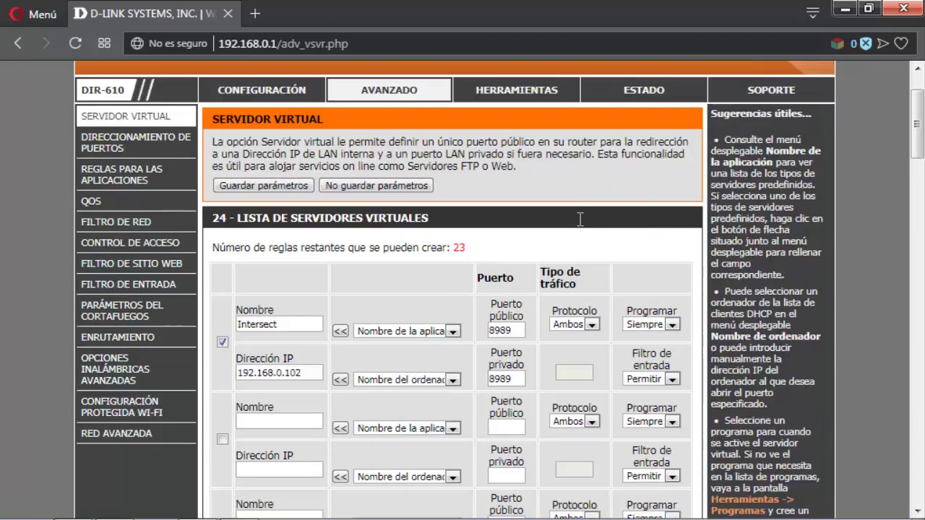
Highlight the Intersect virtual server rule's name and its IP address 192.168.0.102.
left_click_drag(295, 325, 217, 325)
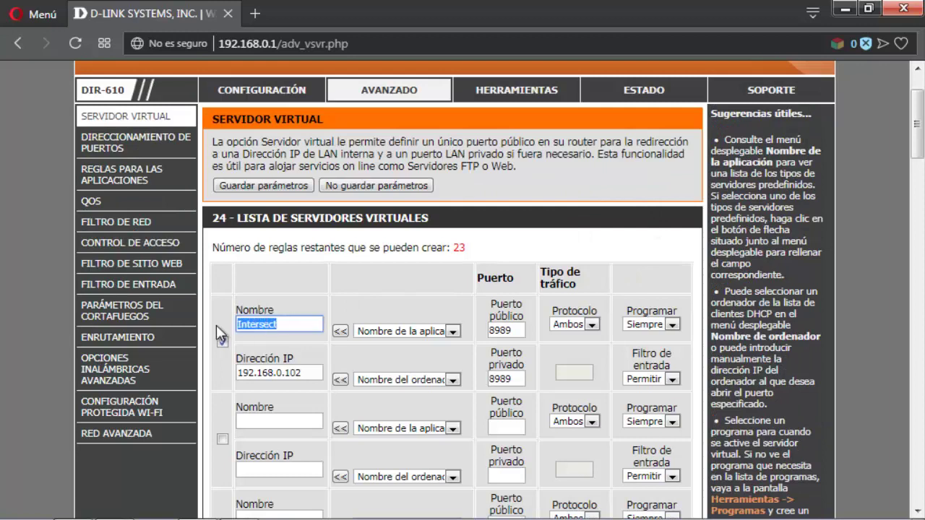
left_click(311, 373)
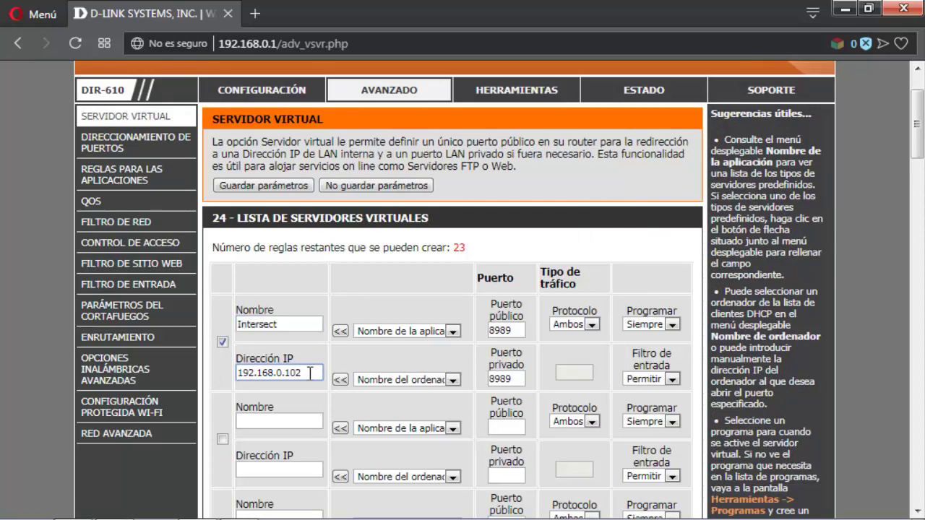
left_click_drag(307, 373, 237, 375)
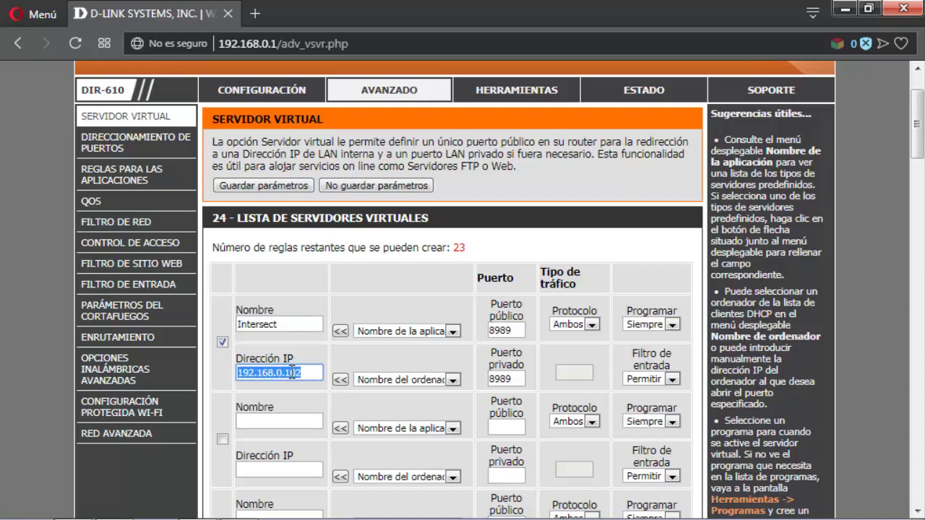
left_click(302, 372)
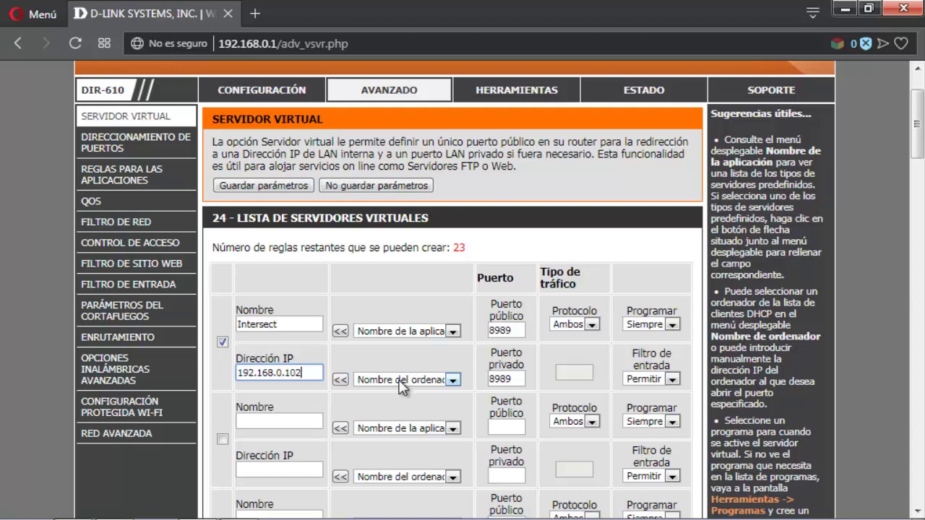
left_click_drag(307, 373, 237, 374)
left_click_drag(315, 372, 231, 385)
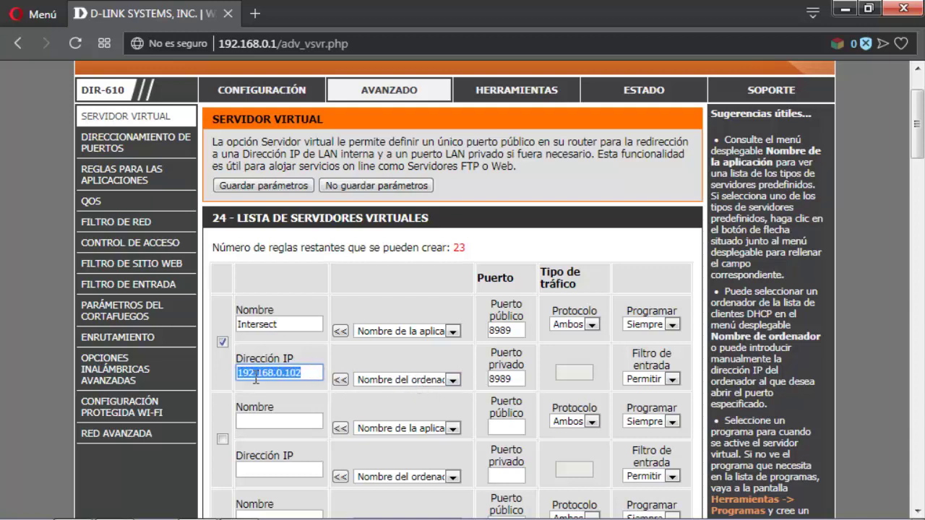
left_click(306, 372)
double_click(259, 373)
left_click(318, 373)
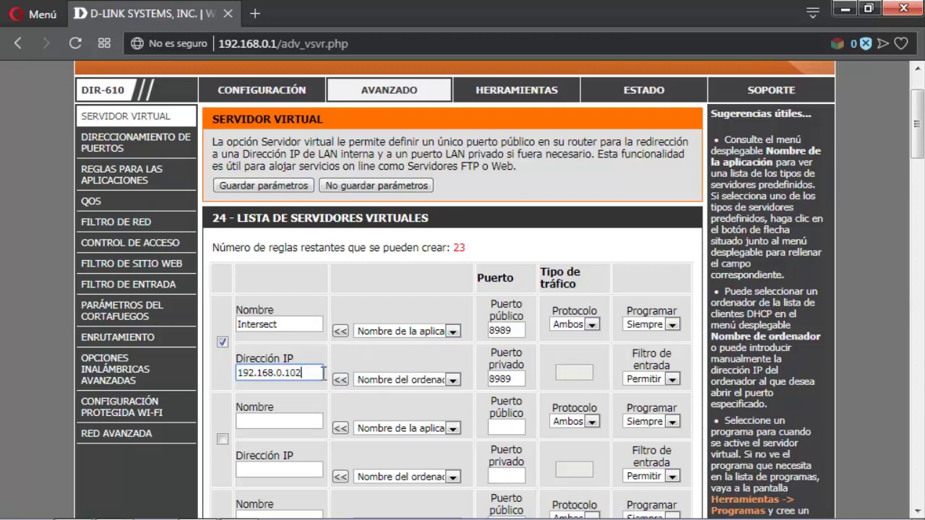
Find cmd in Windows and open a Command Prompt window.
left_click(4, 512)
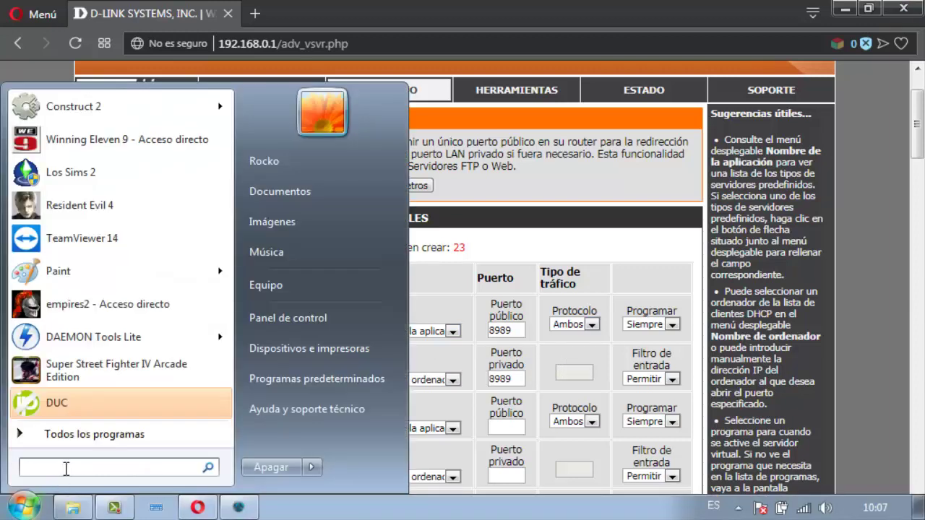
type("cmd")
key("Return")
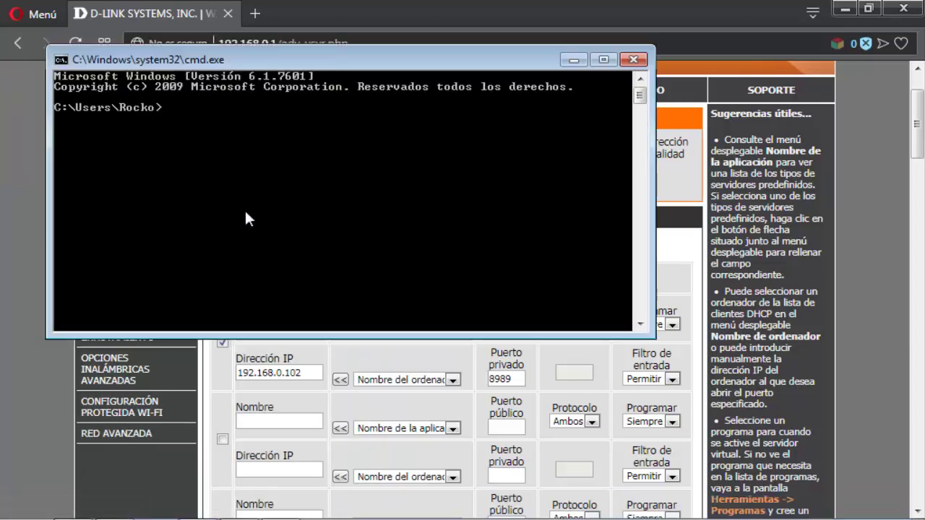
Run ipconfig in the Command Prompt to list the computer's network addresses.
type("i")
key("BackSpace")
type("config")
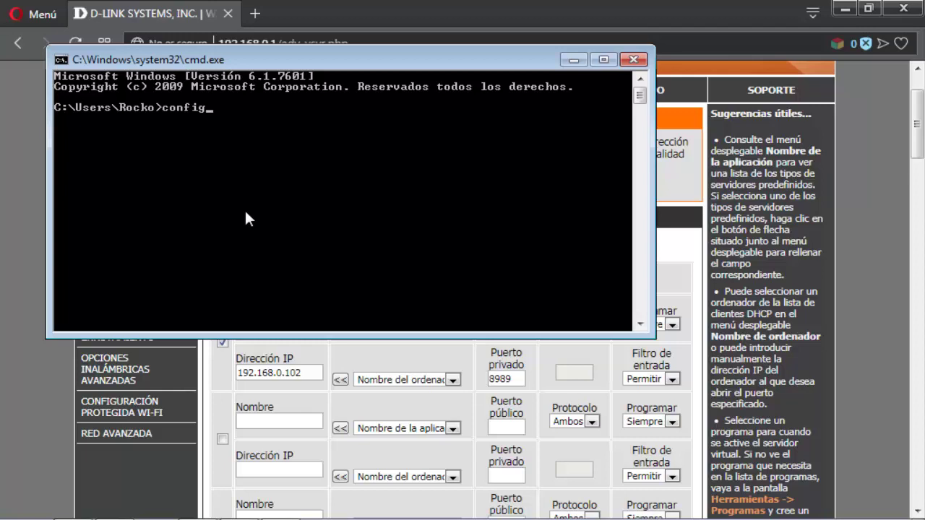
key("BackSpace")
key("BackSpace")
key("BackSpace")
key("BackSpace")
key("BackSpace")
key("BackSpace")
type("ipcongi")
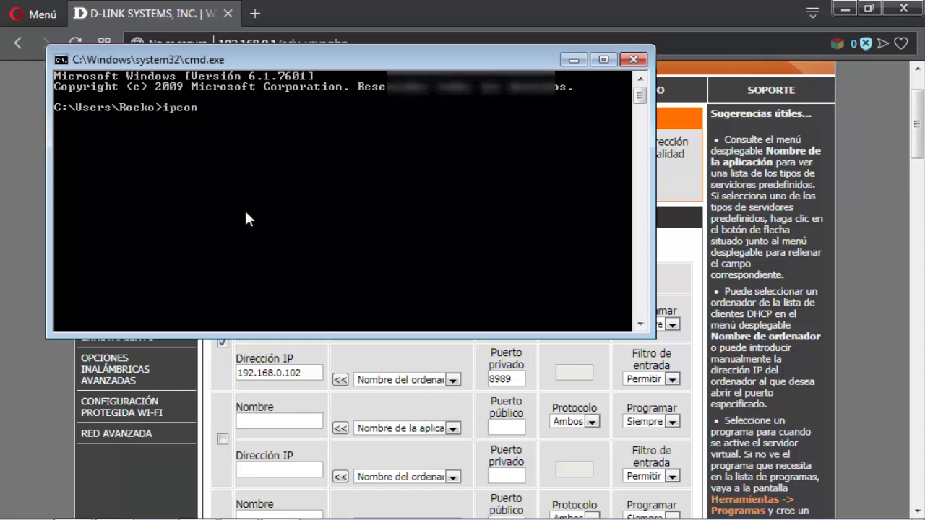
key("BackSpace")
key("BackSpace")
type("fig")
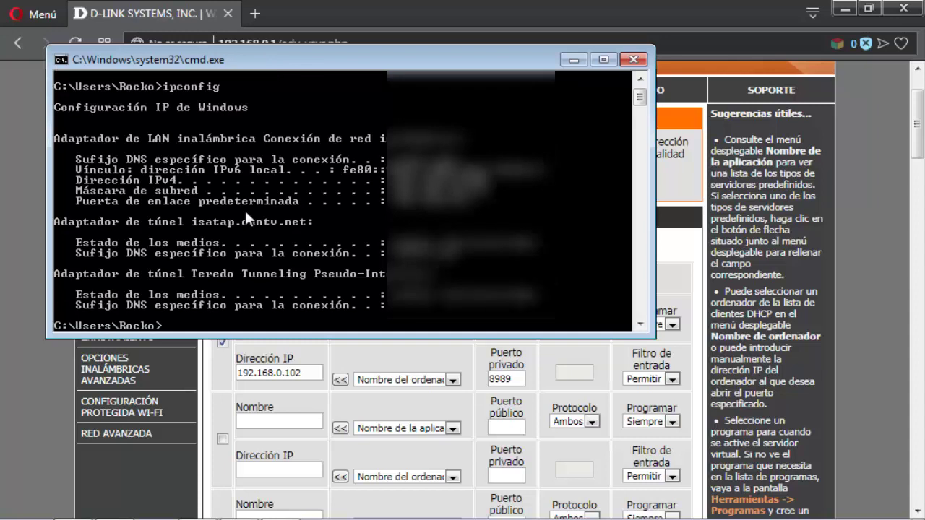
Examine the wireless adapter's IPv4 address in the ipconfig output and minimize the Command Prompt.
scroll(184, 154, "up", 1)
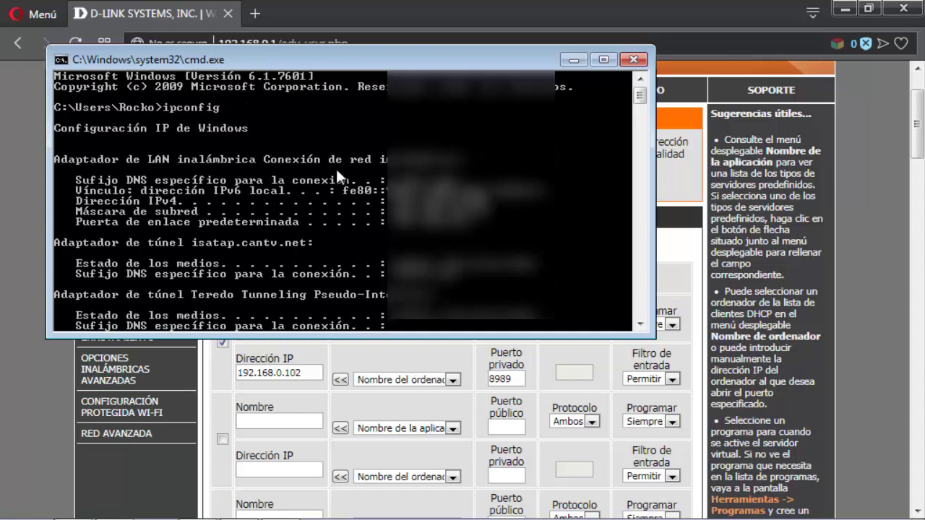
scroll(336, 176, "down", 7)
scroll(336, 176, "up", 6)
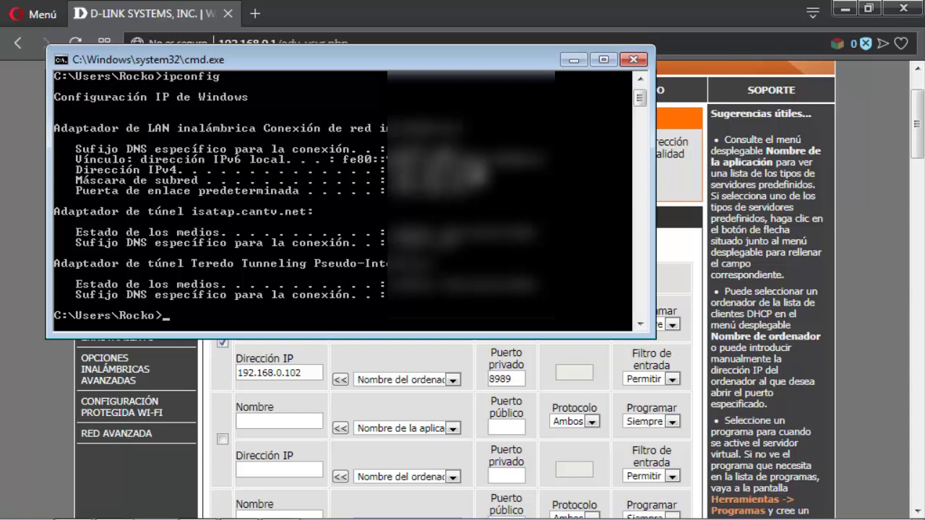
left_click(571, 60)
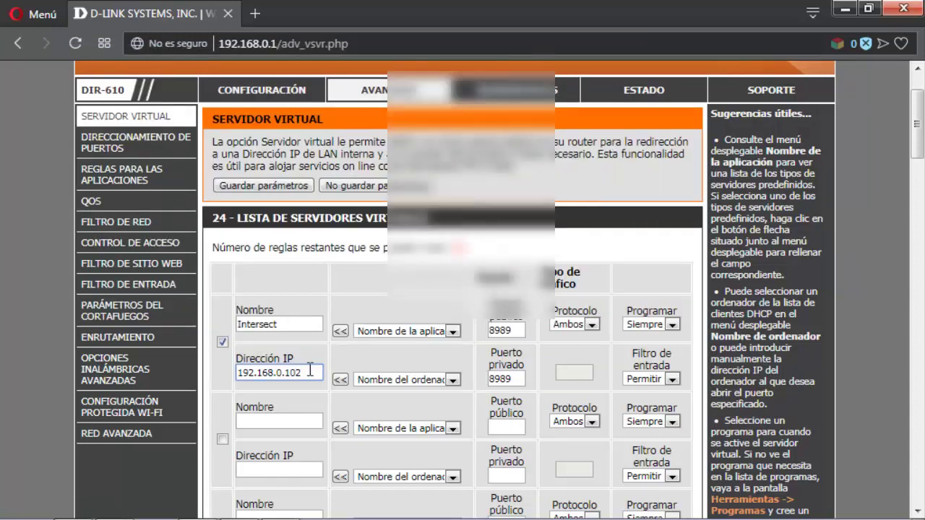
Highlight the Intersect rule's IP address, public port and private port, and save the virtual server parameters.
left_click_drag(306, 372, 224, 372)
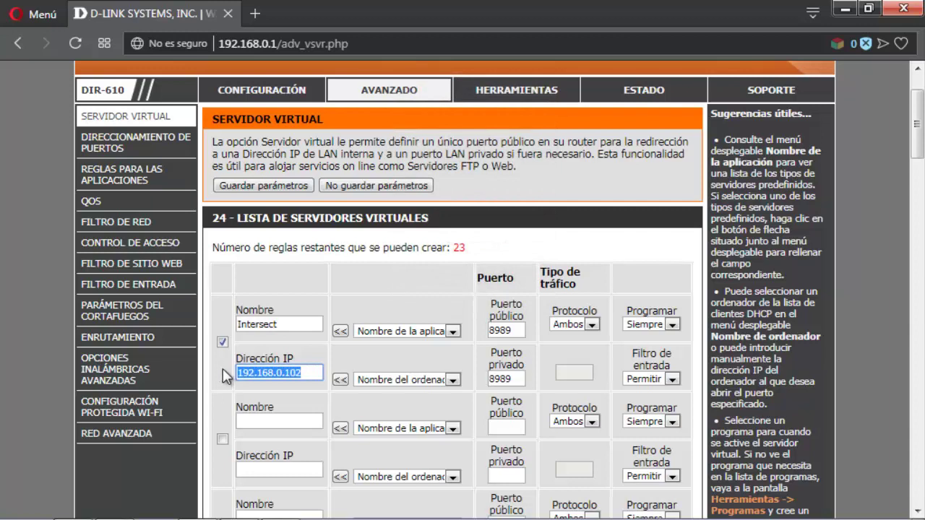
left_click(302, 373)
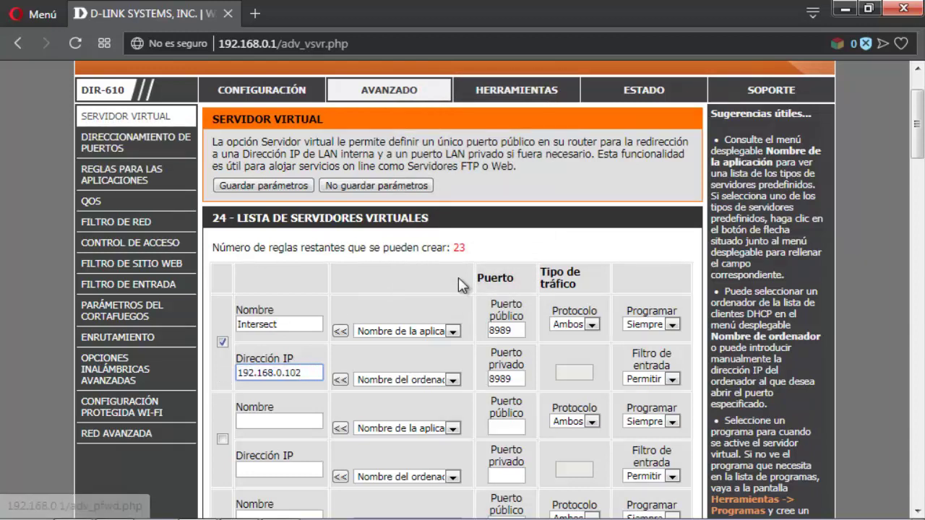
left_click(515, 330)
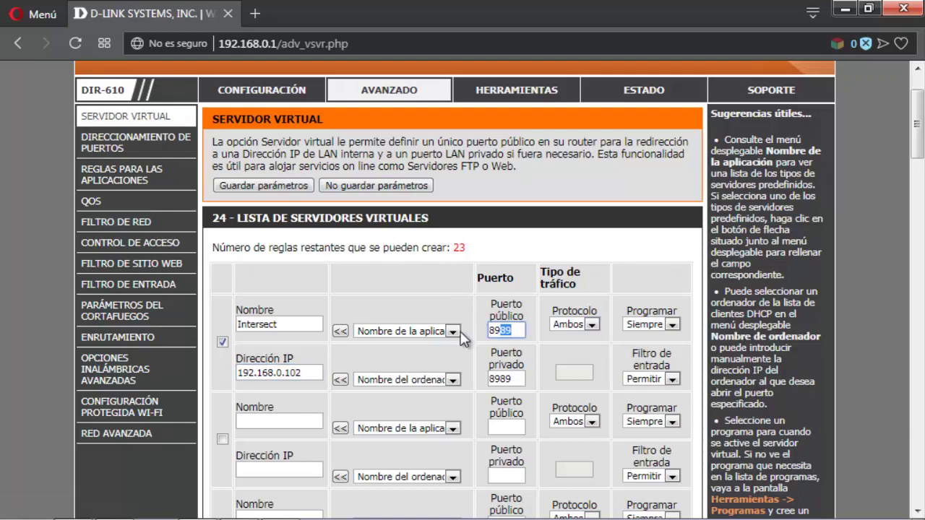
double_click(510, 379)
mouse_move(277, 509)
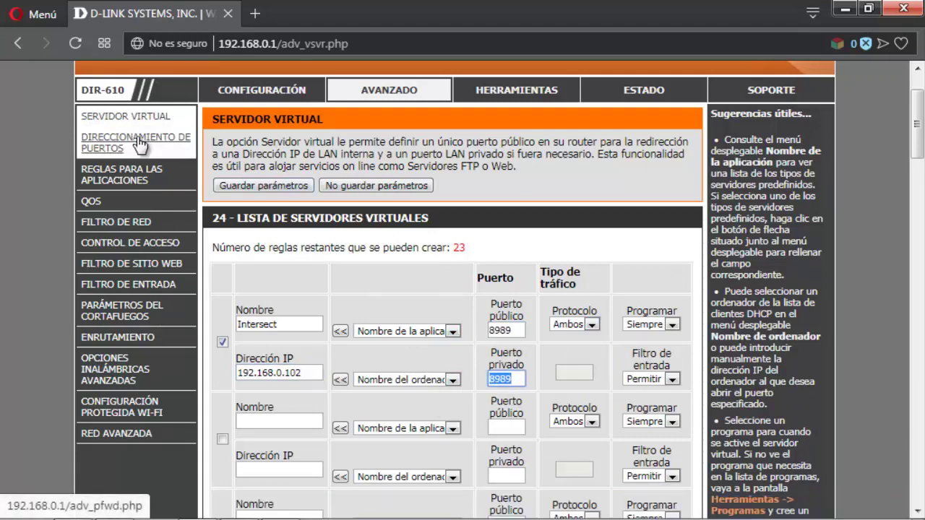
left_click(239, 182)
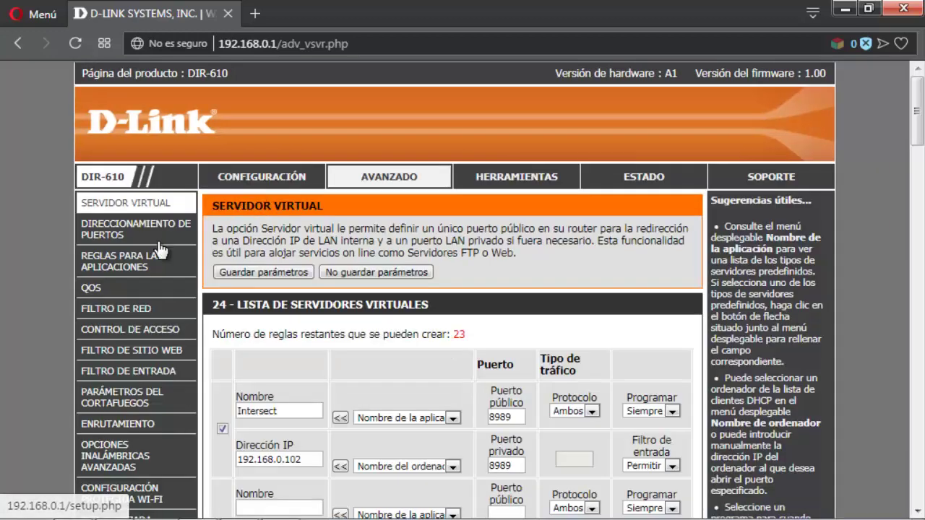
Open the Direccionamiento de Puertos page and look over its intersect rule.
left_click(116, 231)
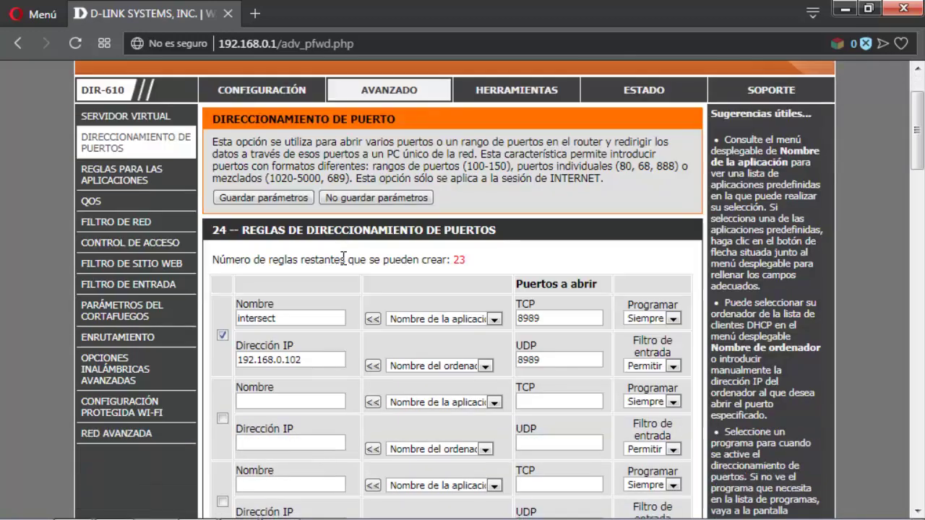
scroll(344, 263, "down", 2)
scroll(322, 232, "up", 3)
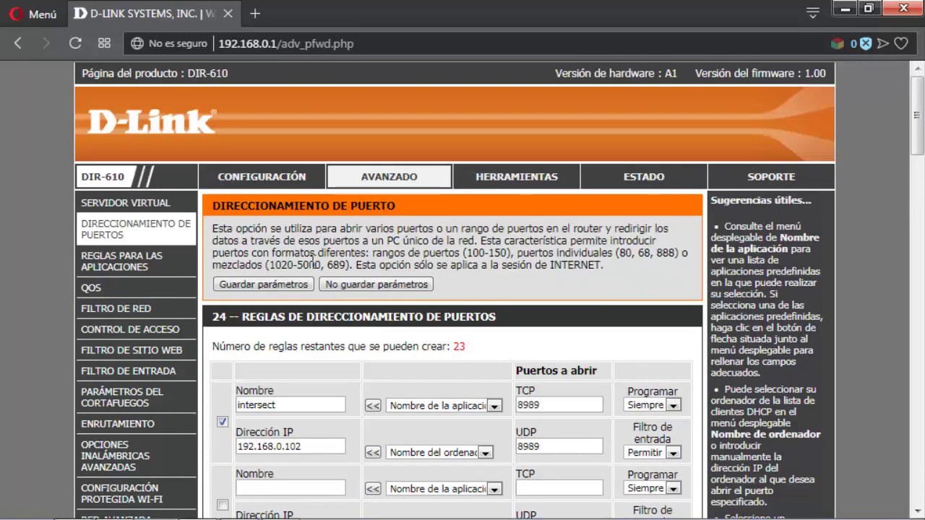
scroll(306, 318, "down", 1)
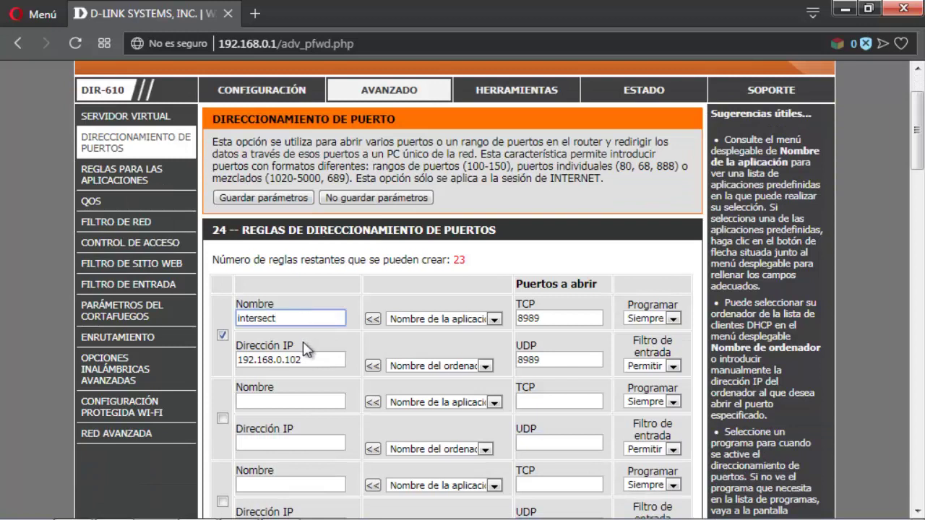
Highlight the intersect rule's IP address, name and TCP and UDP ports, and save the port forwarding parameters.
left_click_drag(307, 360, 229, 361)
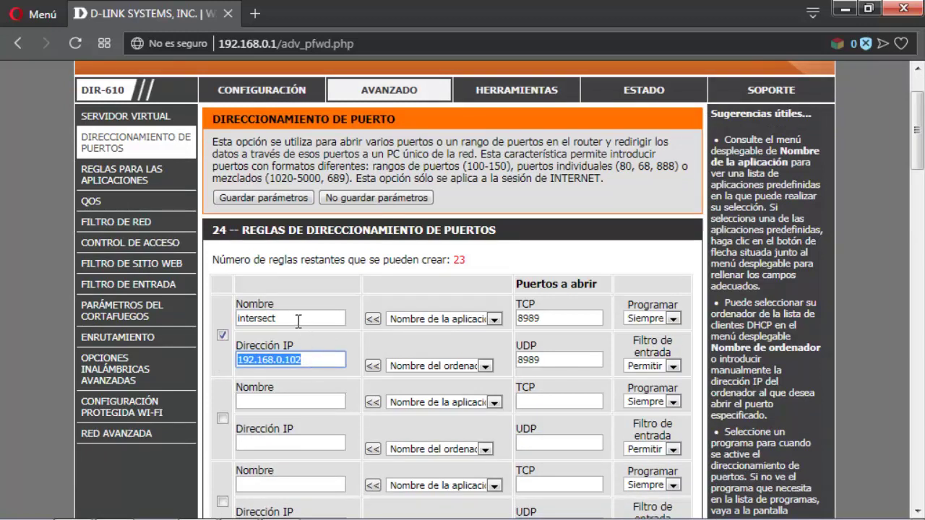
left_click_drag(295, 318, 220, 305)
left_click_drag(583, 312, 500, 368)
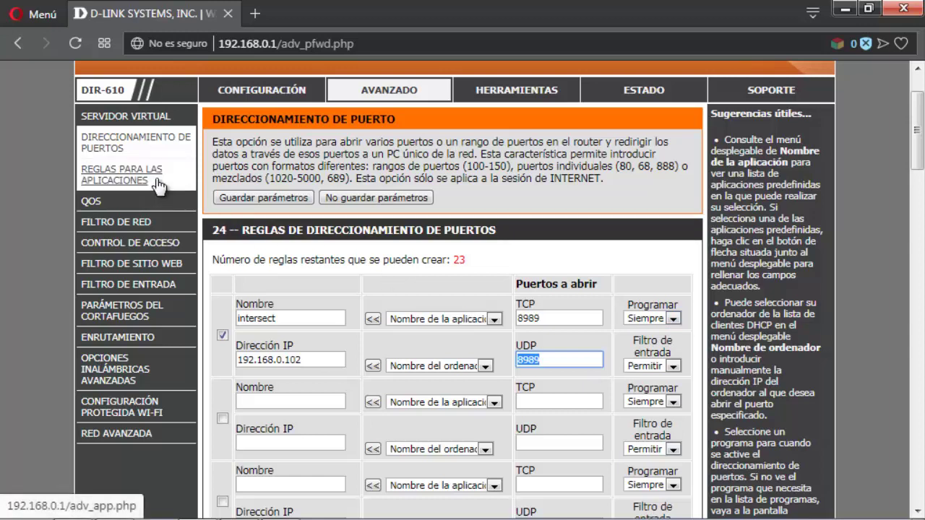
left_click(256, 199)
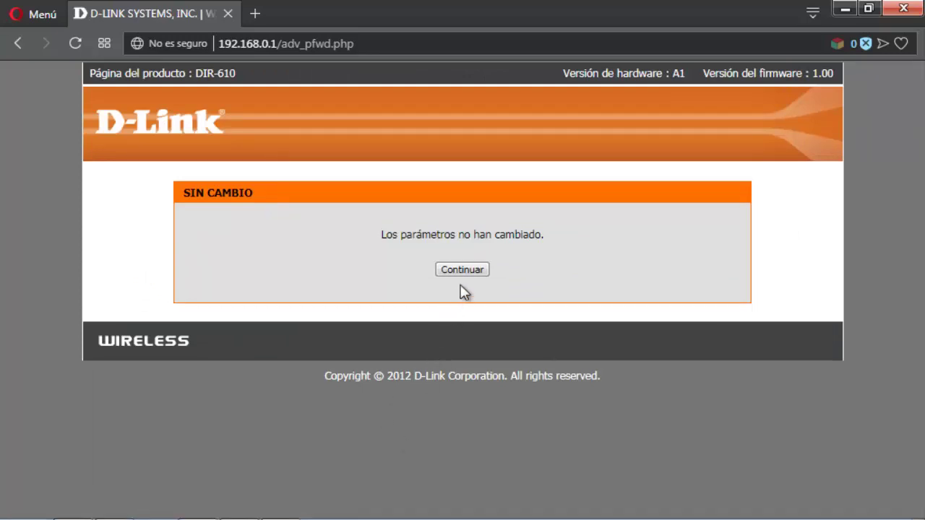
left_click(465, 273)
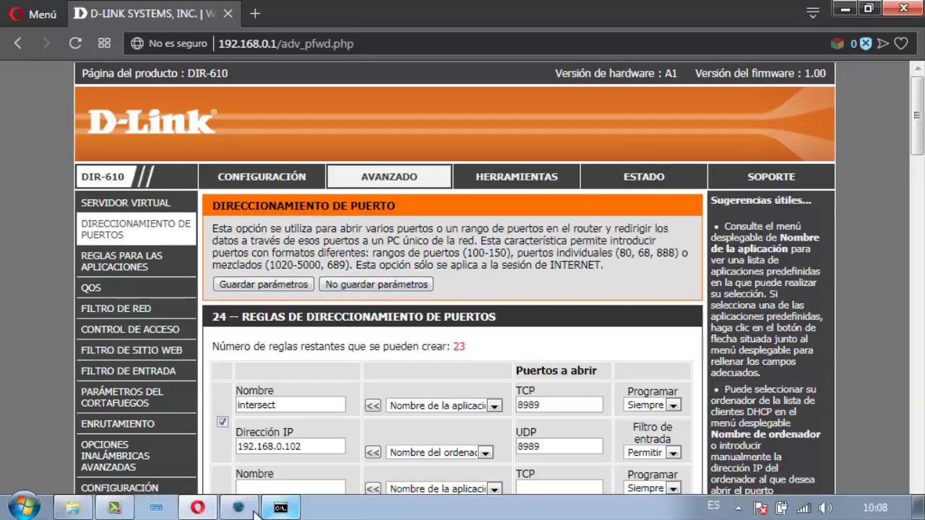
Check the public IP and port in the Intersect Server console, minimize it and return to the Client and Editor folder.
left_click(242, 508)
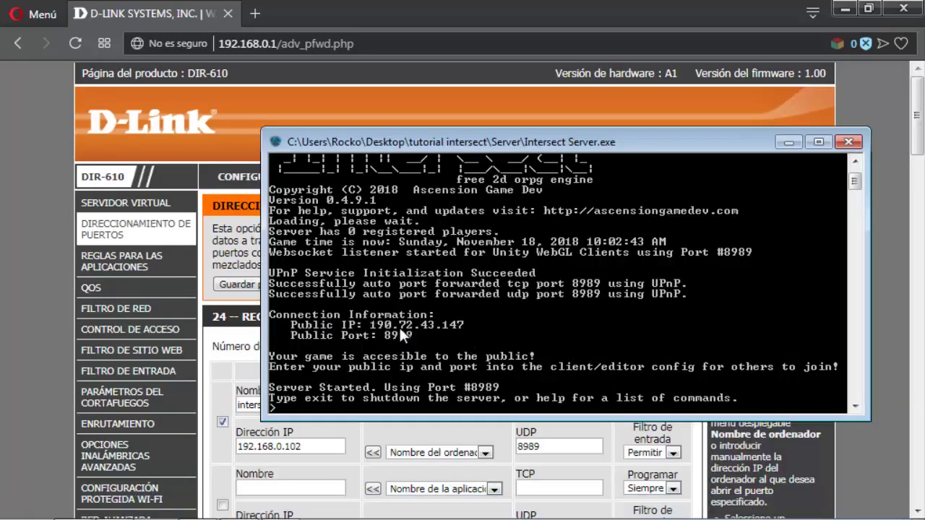
left_click(778, 143)
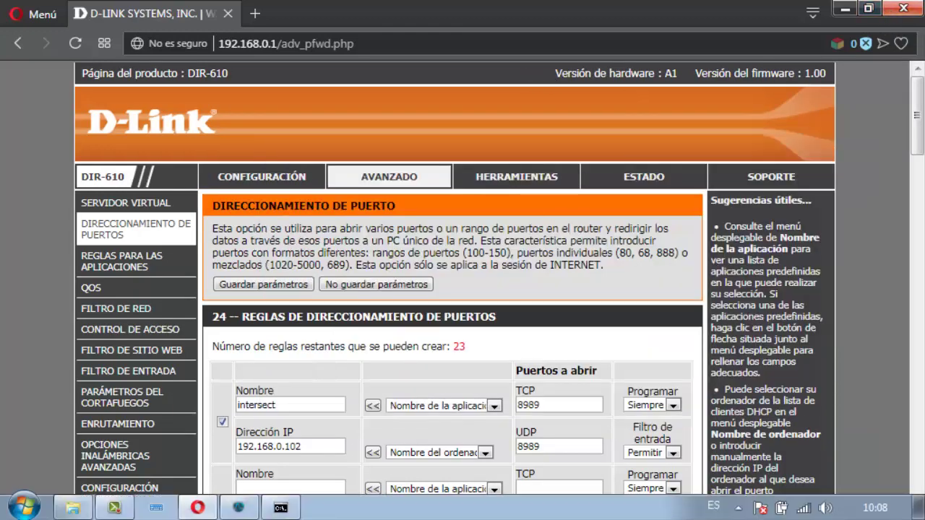
left_click(89, 510)
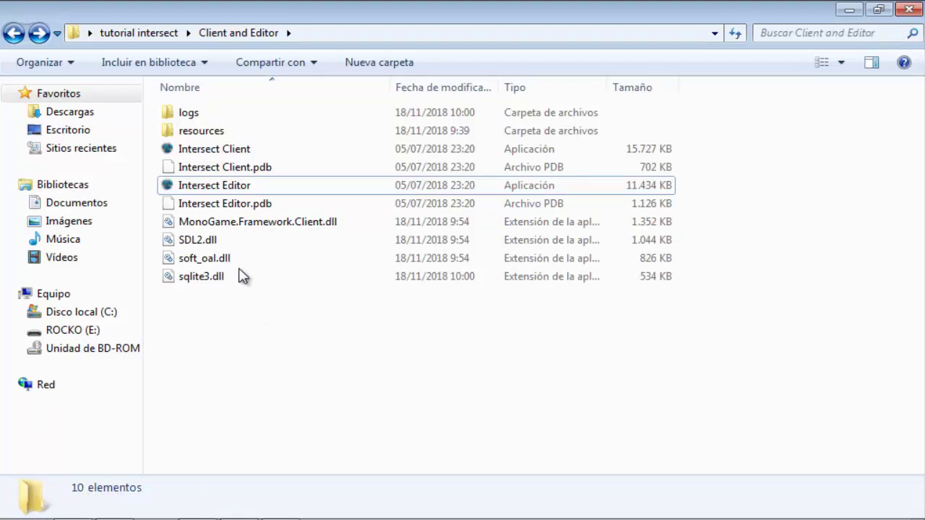
Launch Intersect Editor to check its server connection status, and close its login window.
left_click(214, 185)
double_click(249, 185)
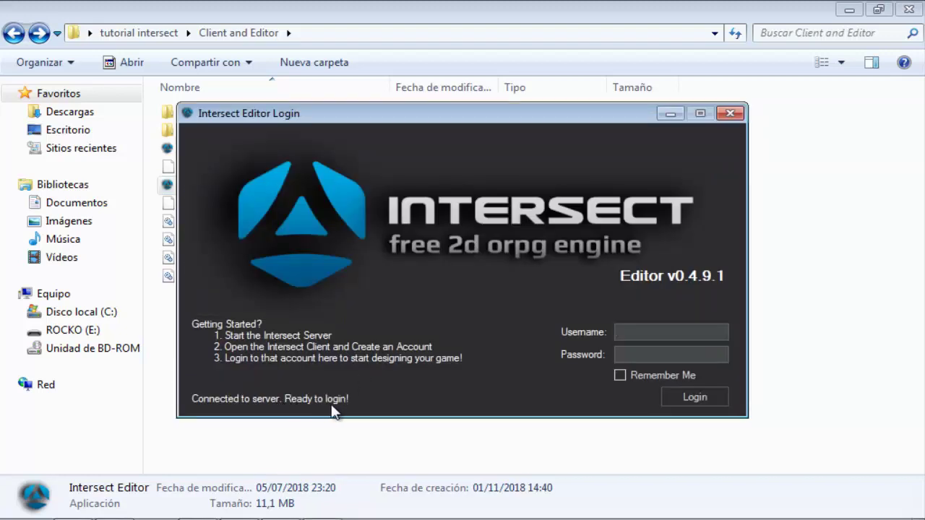
left_click(729, 113)
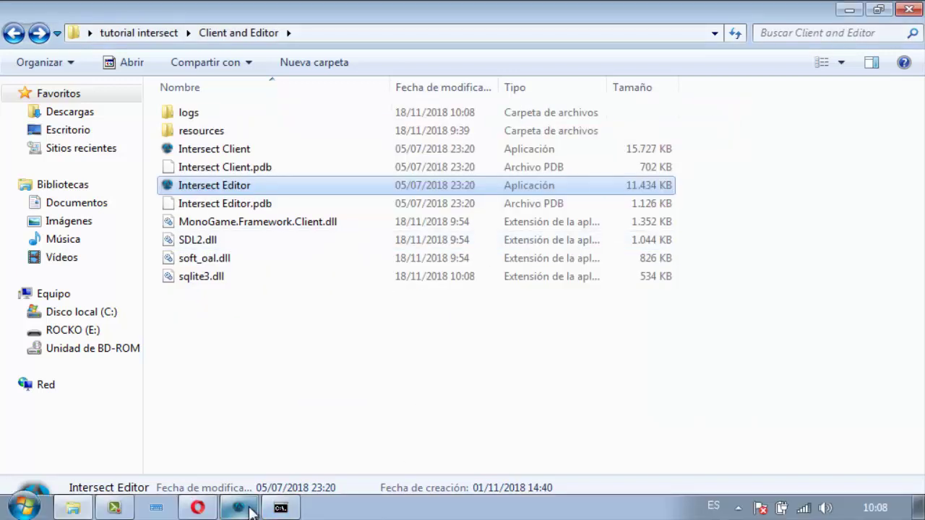
Switch to the router page in Opera, disable the intersect port forwarding rule, clear its IP address and try to save the parameters.
left_click(246, 509)
left_click(198, 508)
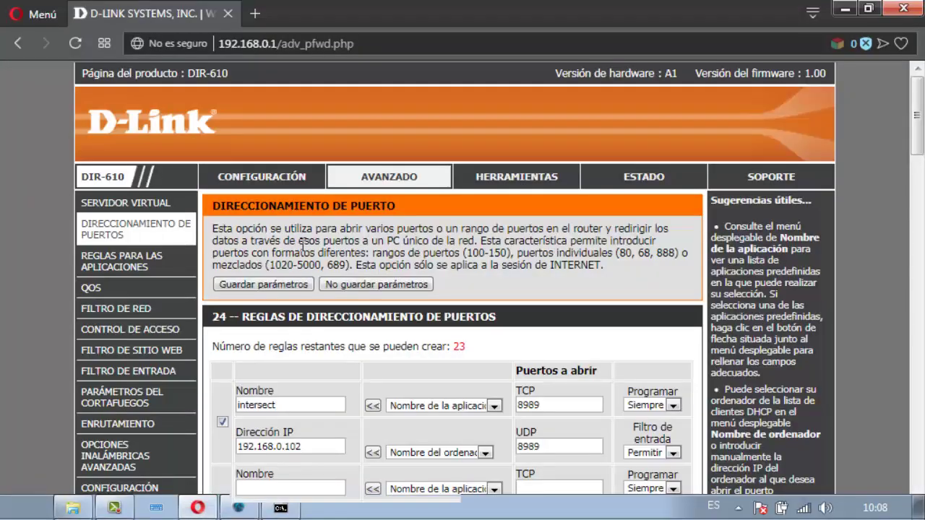
left_click(307, 405)
left_click(315, 445)
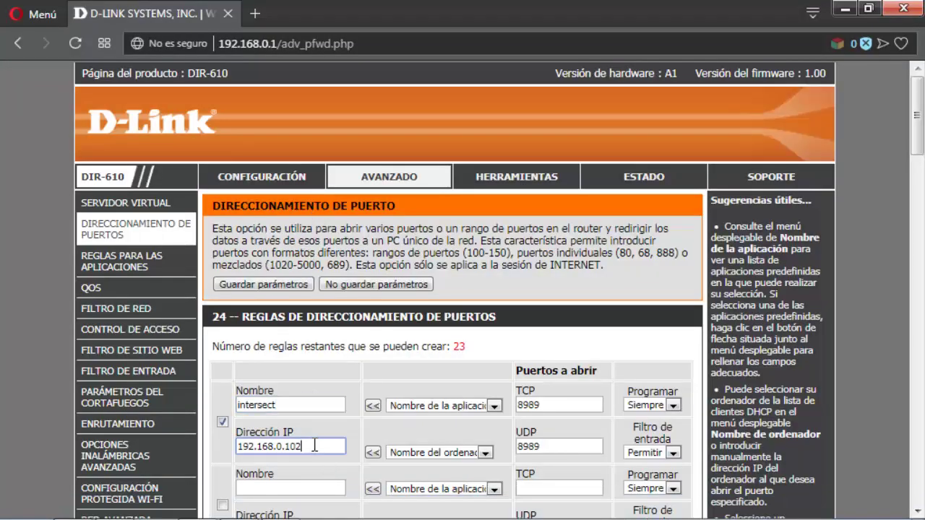
double_click(296, 446)
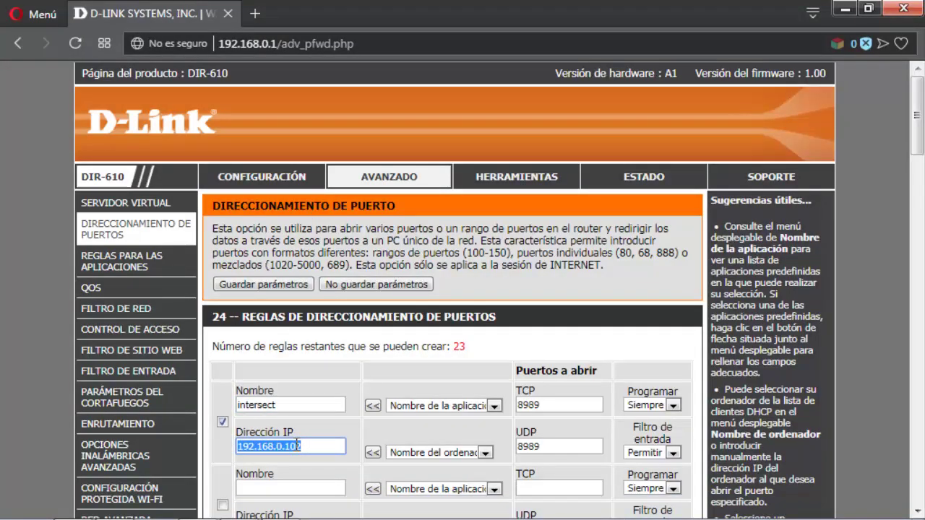
scroll(299, 446, "down", 1)
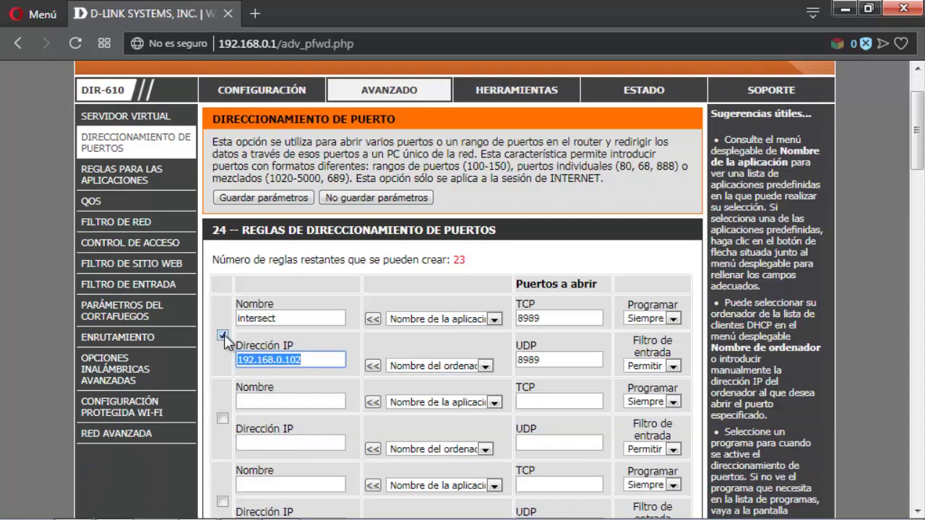
left_click(222, 335)
double_click(316, 355)
key("BackSpace")
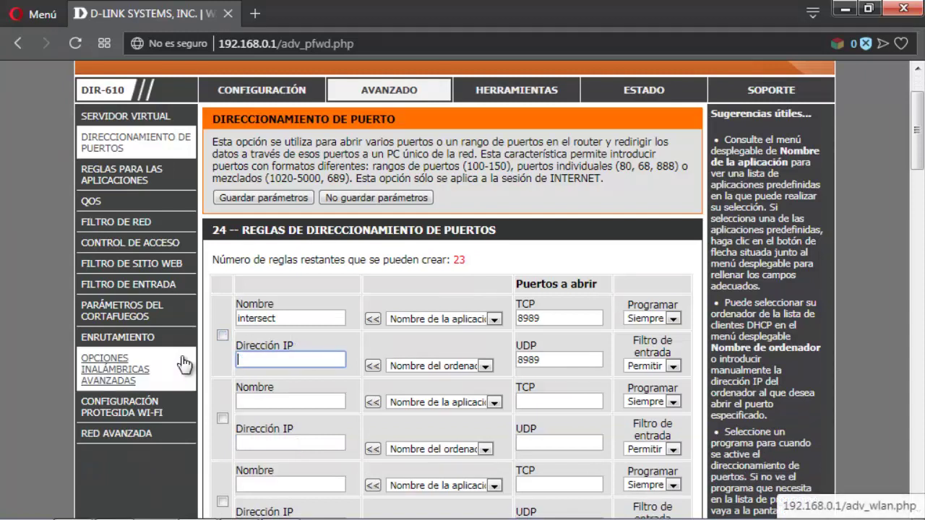
left_click(296, 200)
left_click(637, 152)
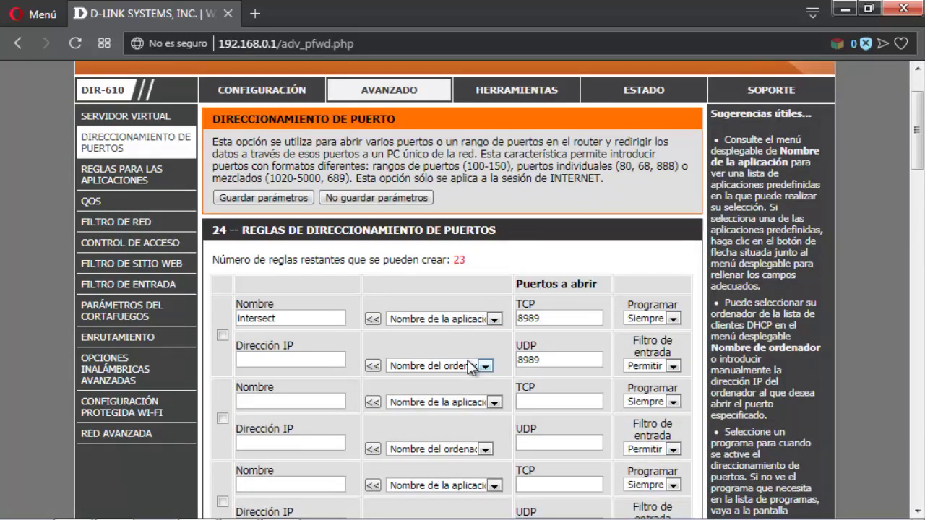
Clear the intersect rule's name, UDP port and TCP port, and save the port forwarding parameters.
double_click(322, 315)
key("BackSpace")
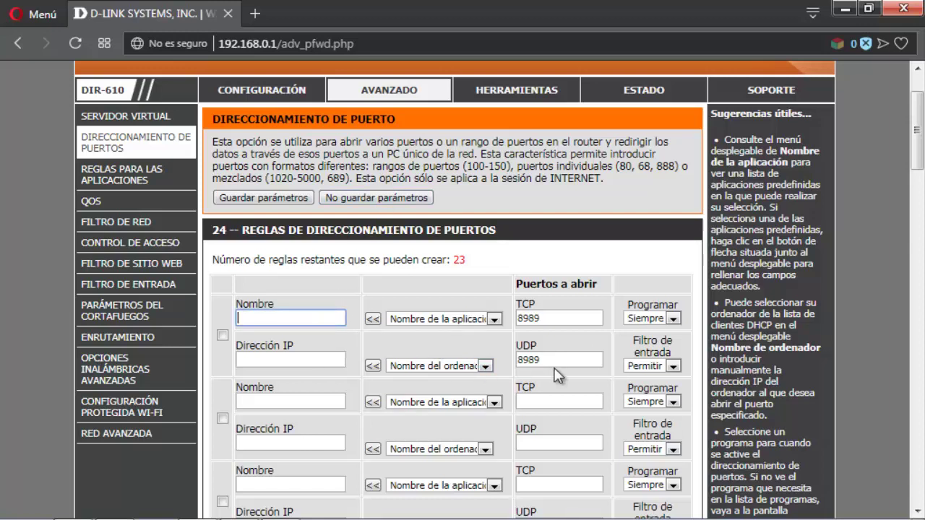
left_click_drag(554, 362, 509, 366)
left_click_drag(548, 320, 470, 322)
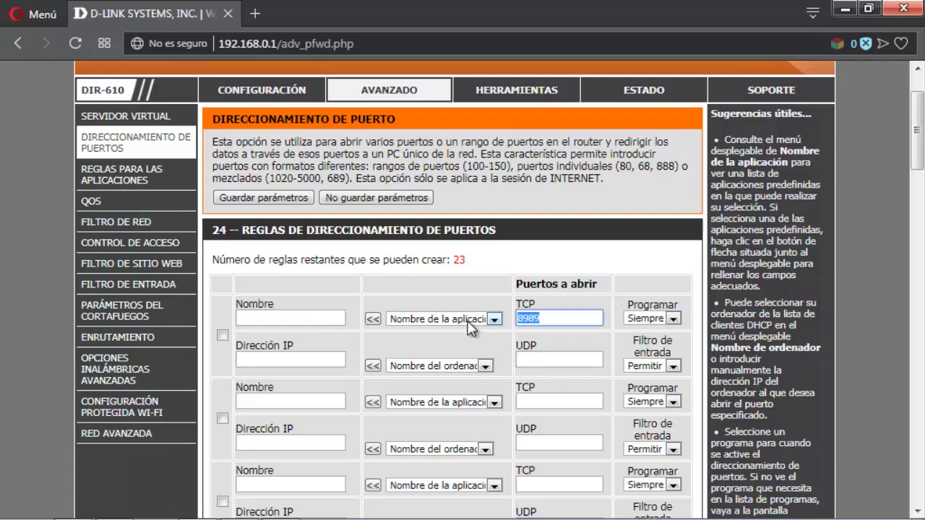
key("BackSpace")
left_click(281, 198)
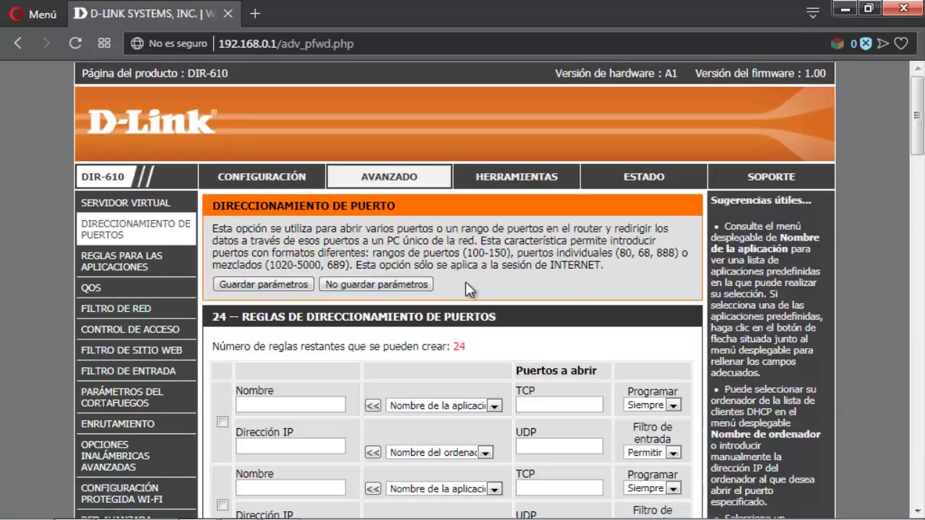
On the Servidor Virtual page, disable the Intersect rule and clear its IP address and name.
scroll(489, 324, "down", 2)
scroll(412, 238, "up", 2)
left_click(125, 202)
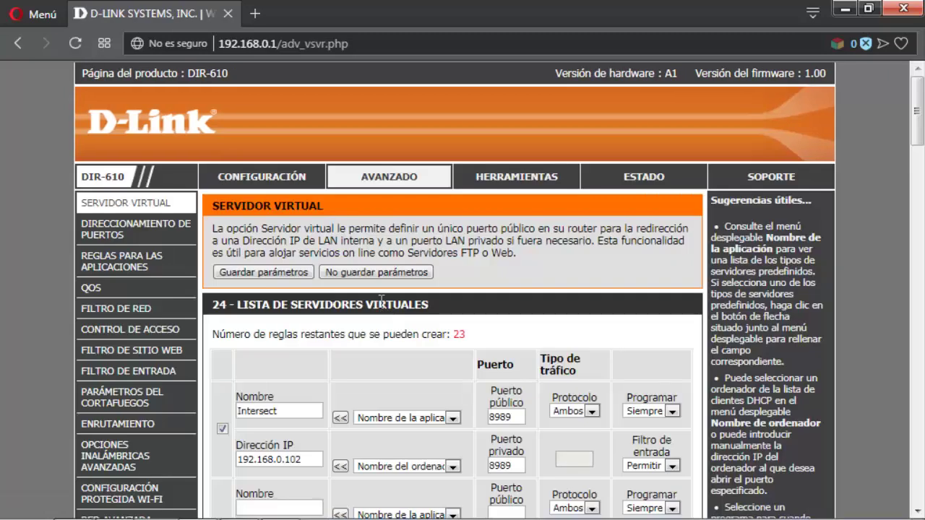
scroll(382, 307, "down", 1)
left_click(222, 341)
left_click_drag(318, 372, 216, 365)
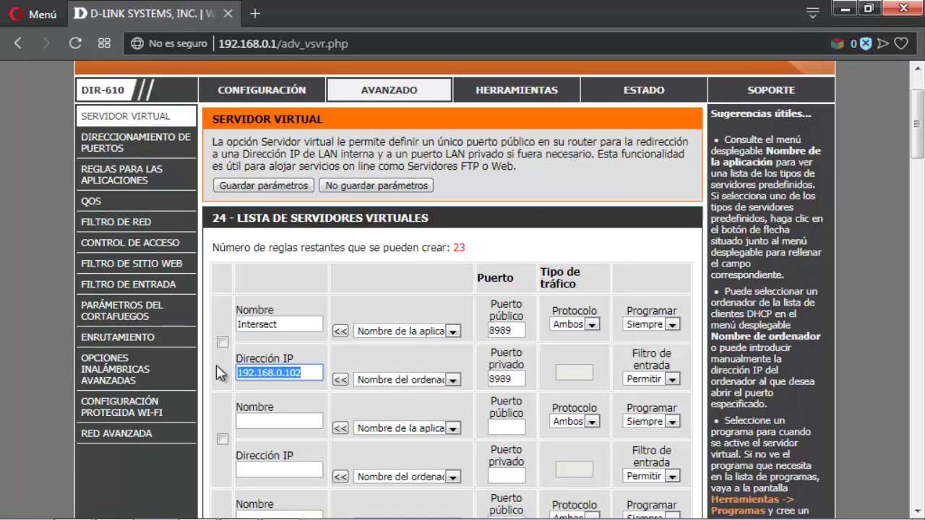
key("BackSpace")
left_click_drag(307, 320, 198, 331)
key("BackSpace")
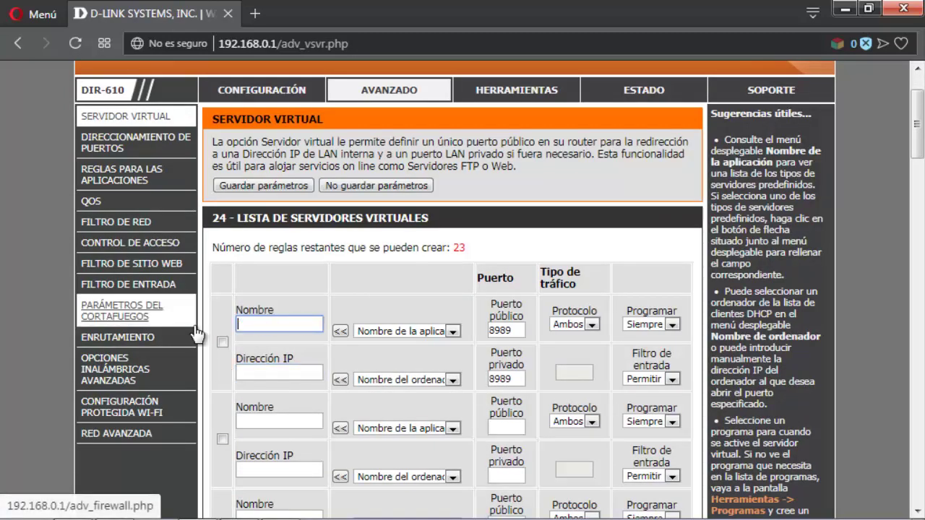
Clear the first virtual server rule's public and private ports, and save the parameters.
left_click(503, 330)
left_click_drag(479, 336, 454, 344)
key("BackSpace")
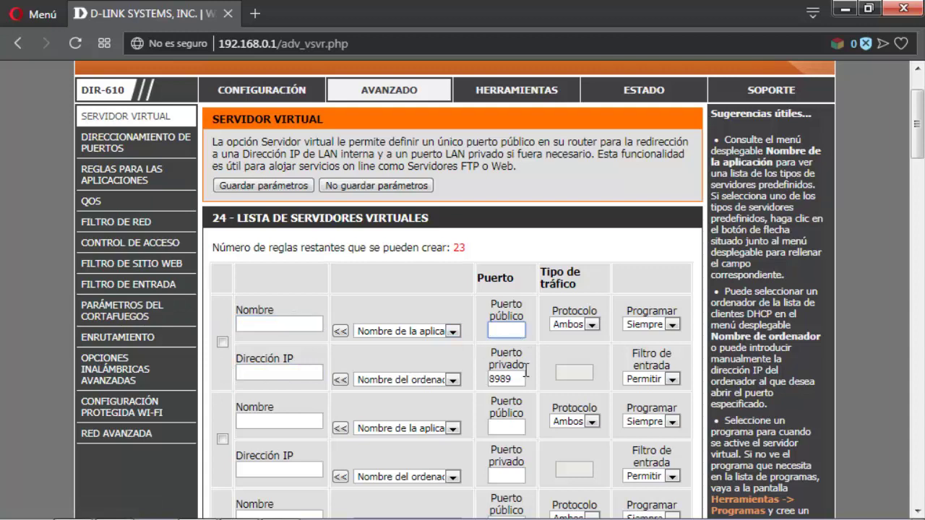
left_click_drag(517, 376, 454, 383)
key("BackSpace")
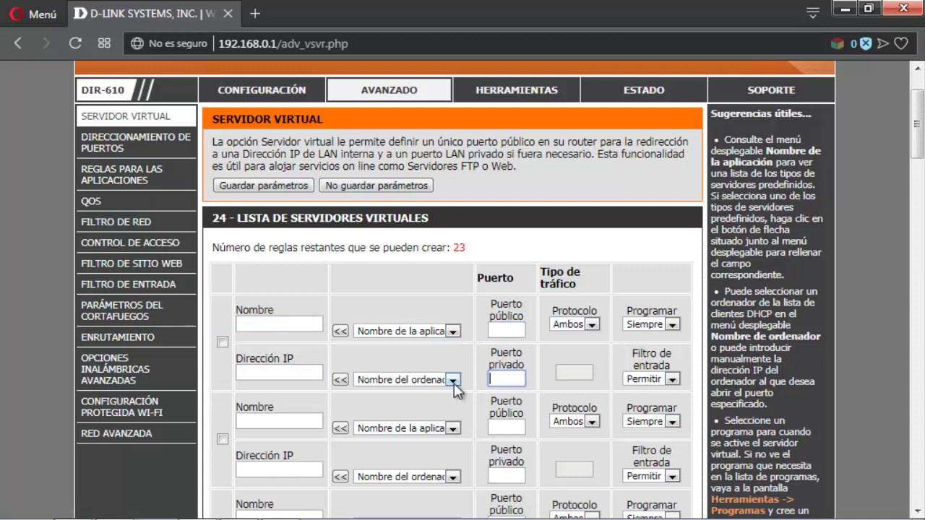
left_click(289, 186)
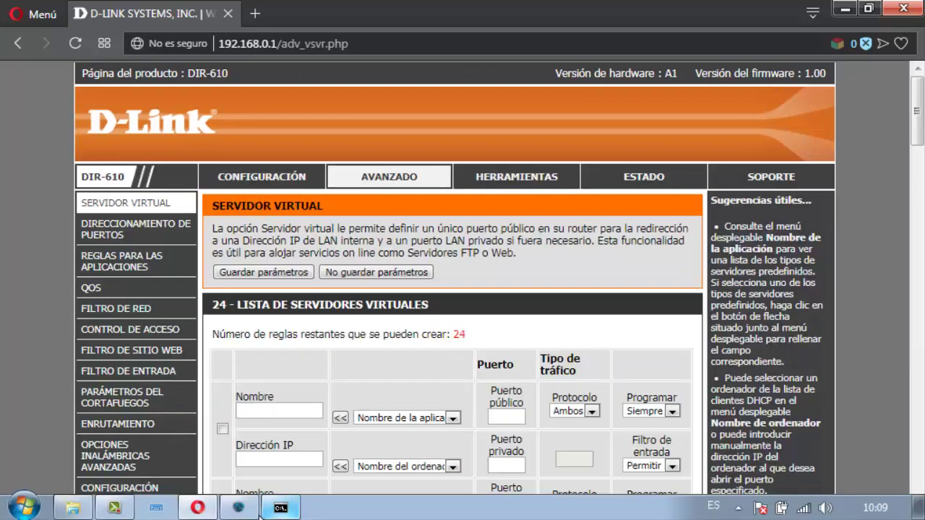
Check the Intersect Server console, minimize it and launch Intersect Editor from the Client and Editor folder.
left_click(246, 508)
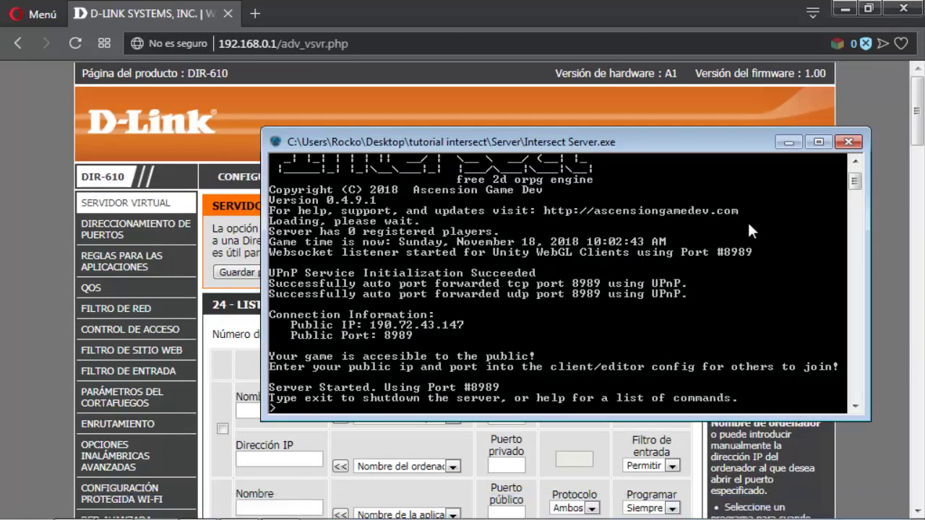
left_click(788, 142)
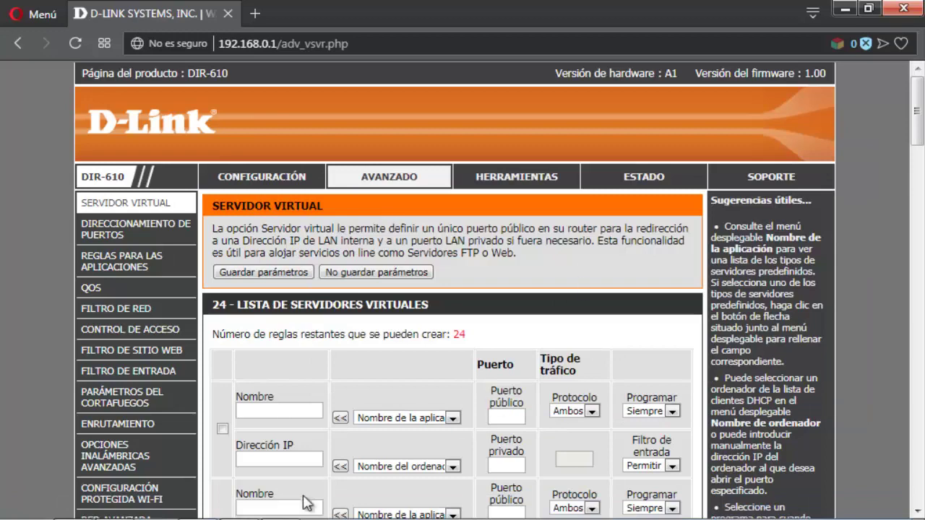
left_click(72, 507)
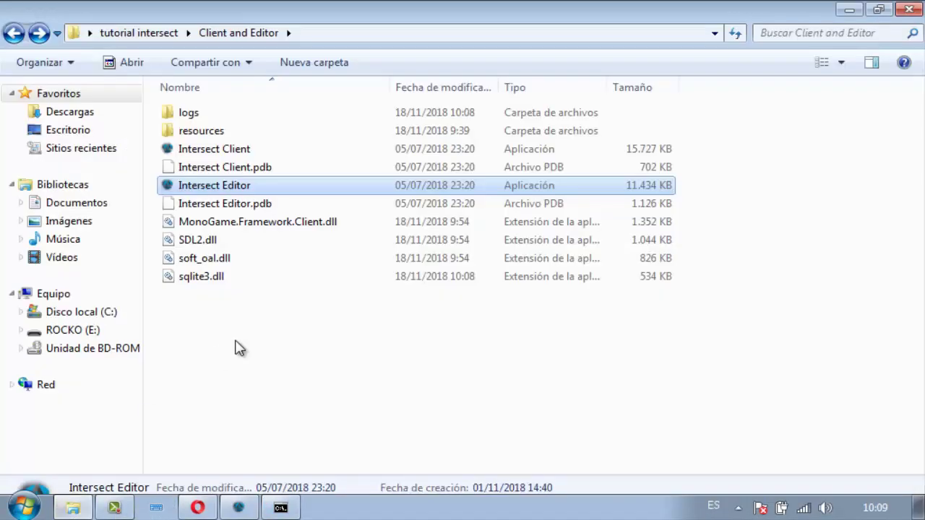
double_click(248, 187)
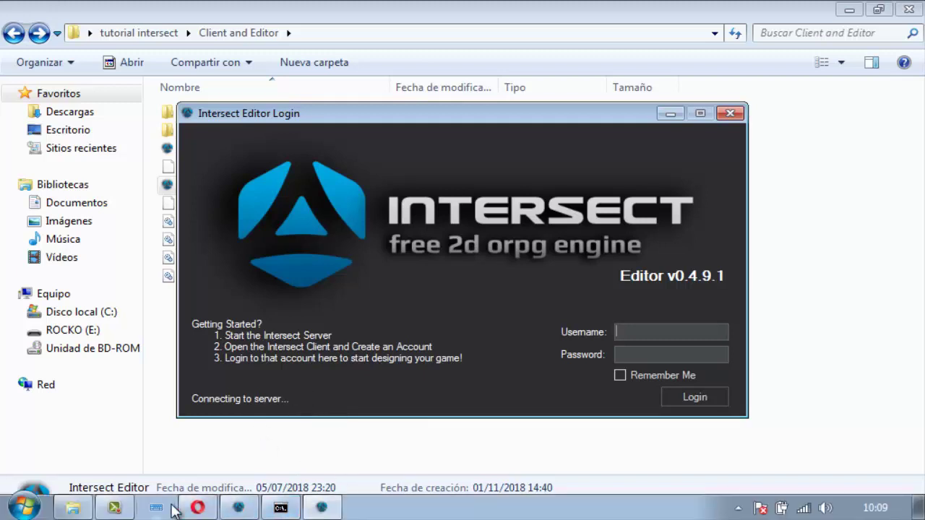
Return to the router page in Opera and look over the virtual server list.
left_click(196, 507)
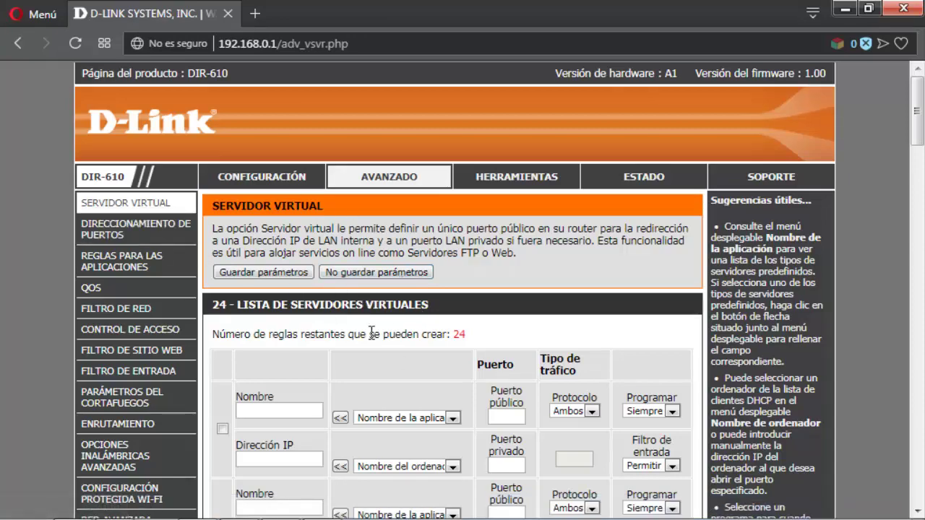
scroll(483, 325, "down", 6)
scroll(483, 325, "up", 6)
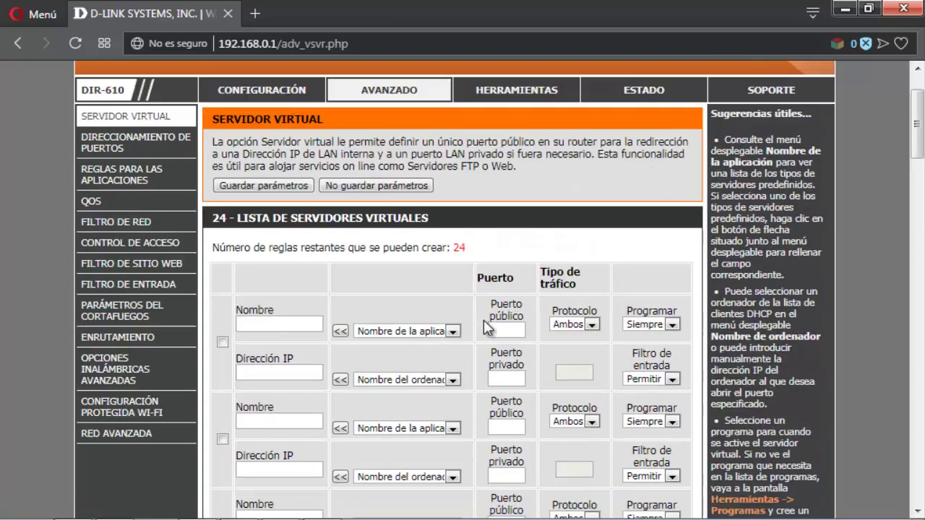
scroll(484, 319, "down", 1)
scroll(317, 208, "up", 1)
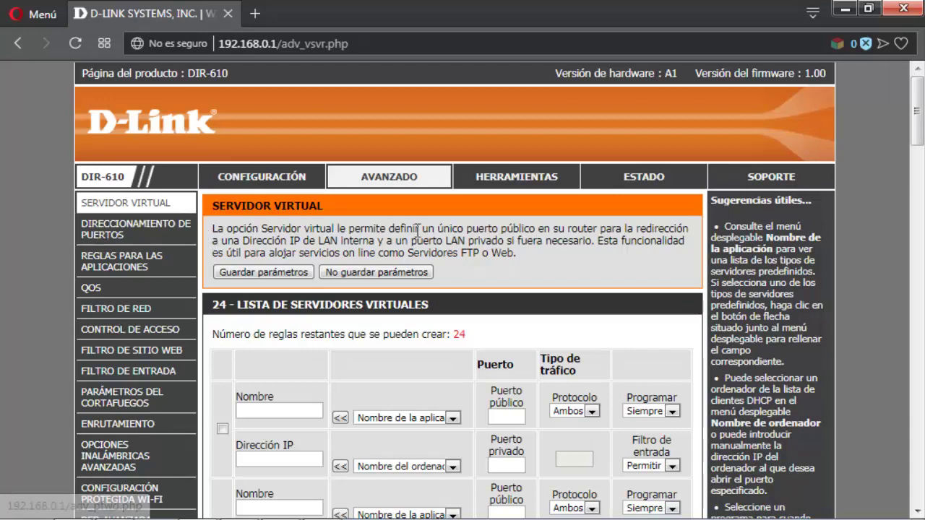
scroll(417, 228, "down", 3)
scroll(417, 228, "up", 3)
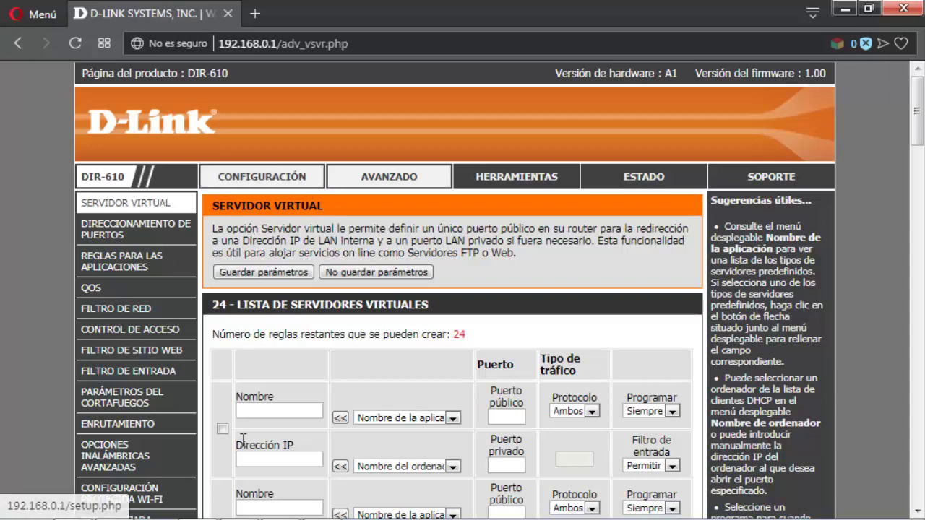
Check the Editor login window's connection status and close it, and review the public IP and port in the Intersect Server console.
mouse_move(228, 515)
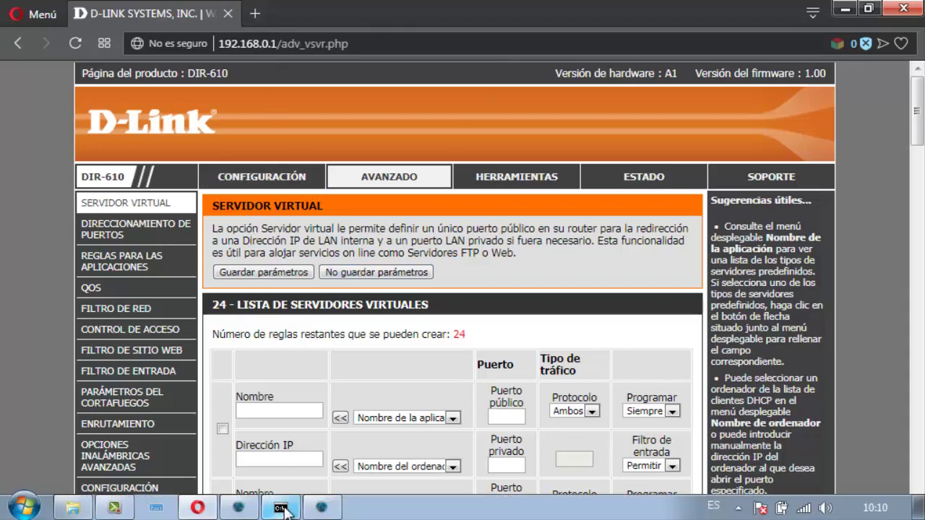
left_click(321, 508)
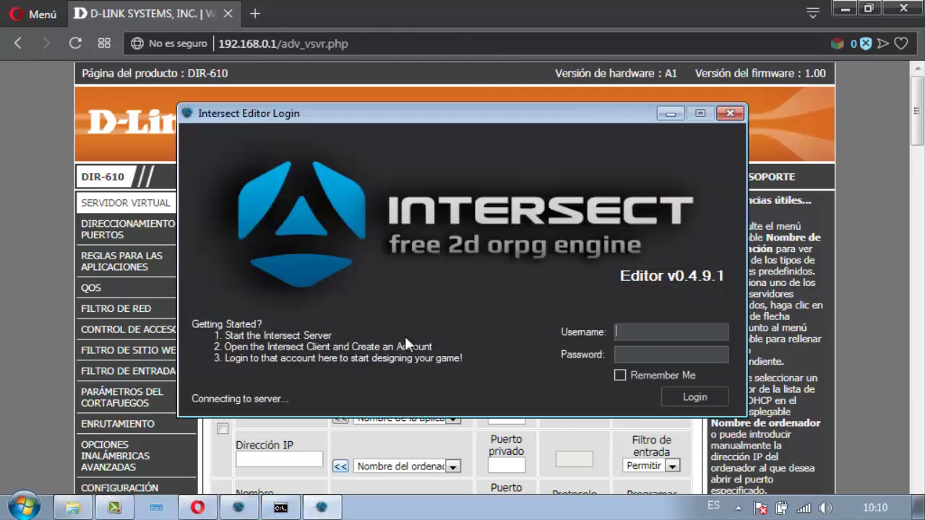
left_click(729, 113)
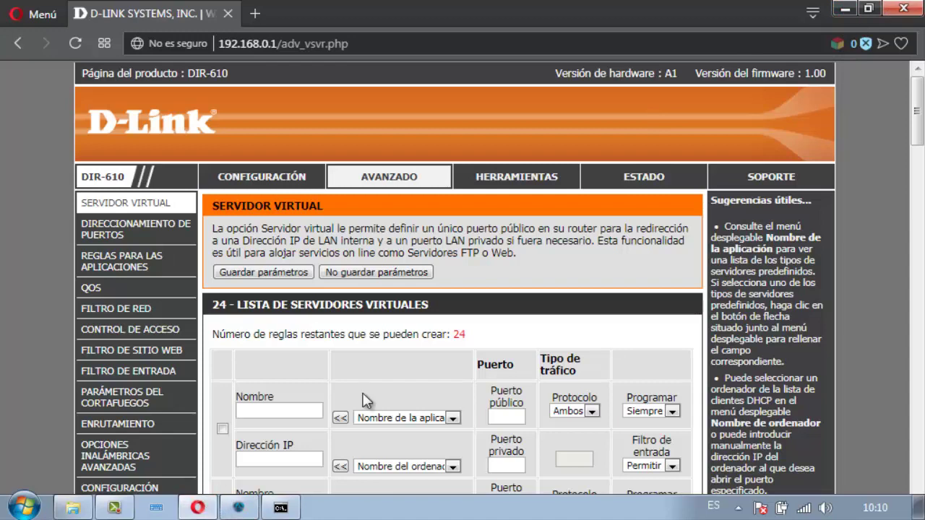
left_click(234, 510)
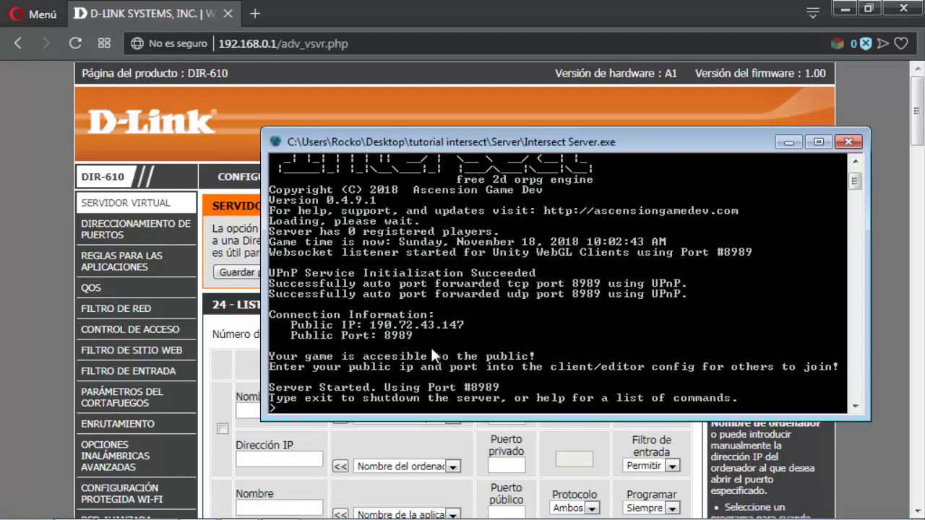
left_click(789, 142)
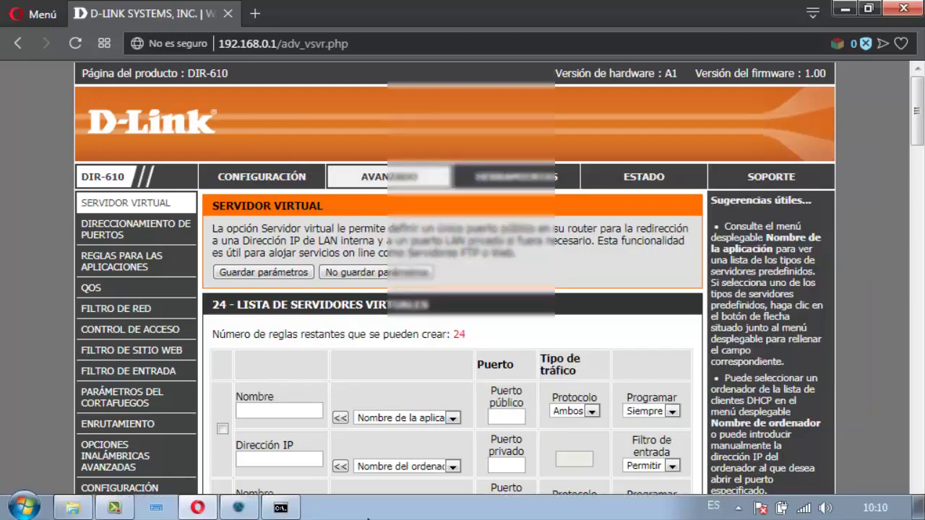
Bring up the Command Prompt window and close it.
left_click(274, 506)
left_click(633, 59)
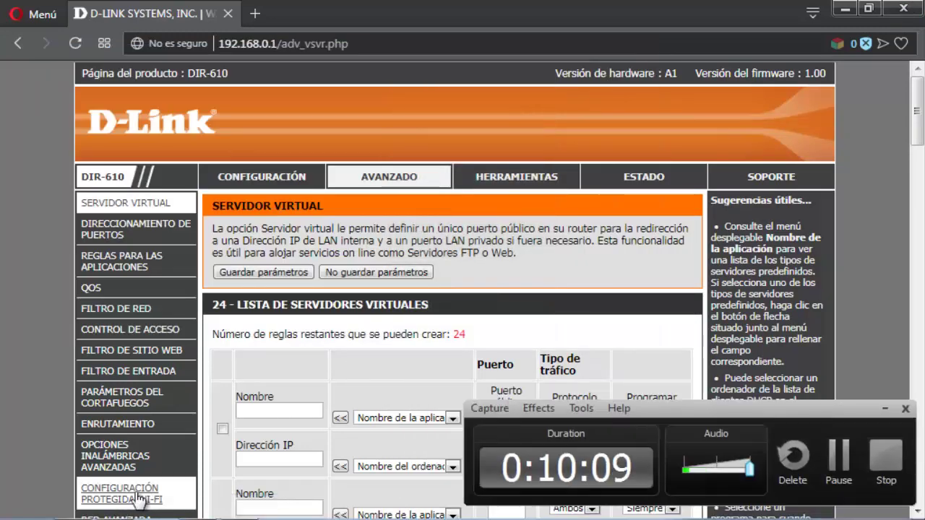
left_click(877, 407)
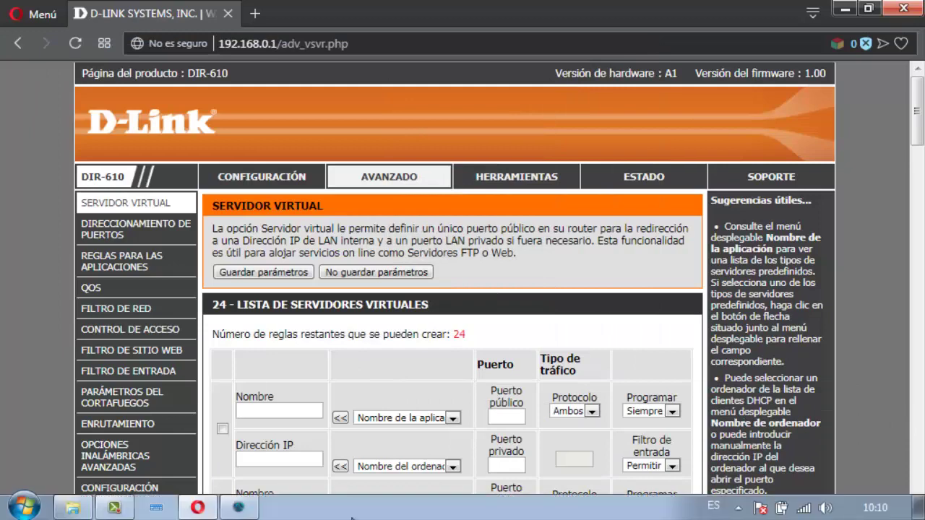
Open the config XML file from the Client and Editor resources folder in Notepad++.
left_click(73, 507)
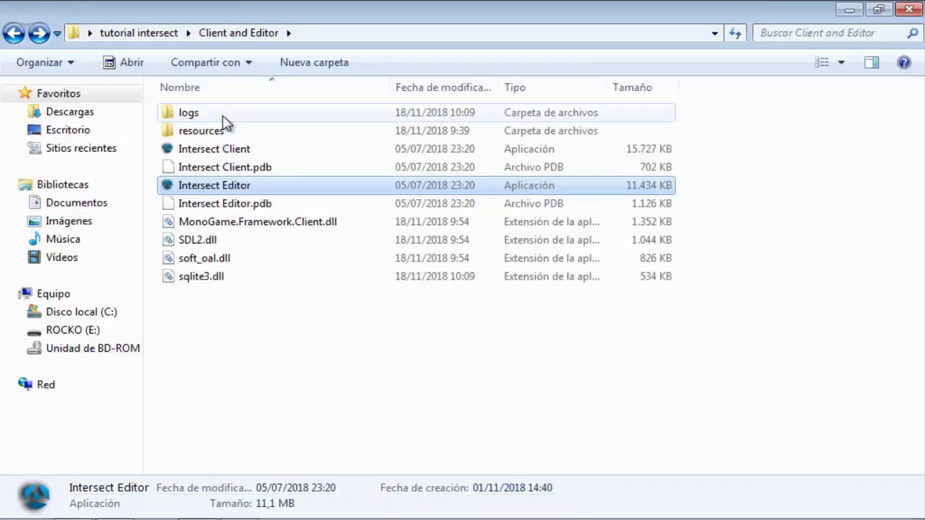
left_click(227, 148)
left_click(228, 134)
double_click(227, 135)
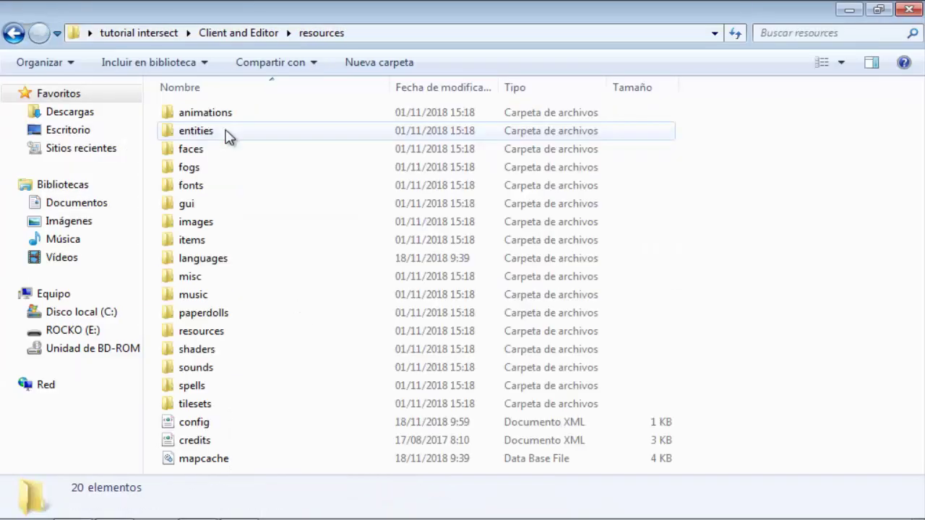
left_click(201, 437)
left_click(217, 424)
right_click(223, 426)
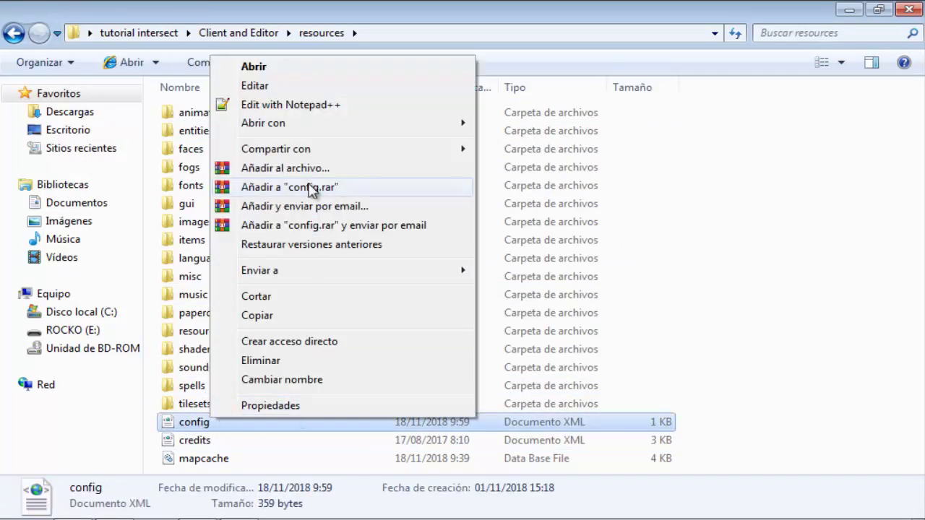
left_click(306, 106)
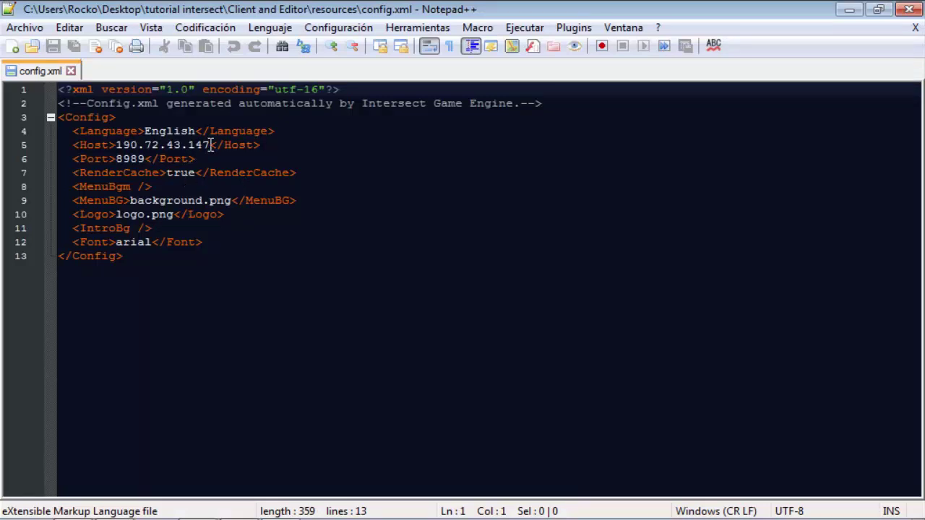
Set the Host value in config.xml to localhost, save the file and close Notepad++.
left_click_drag(209, 145, 117, 143)
type("localhos")
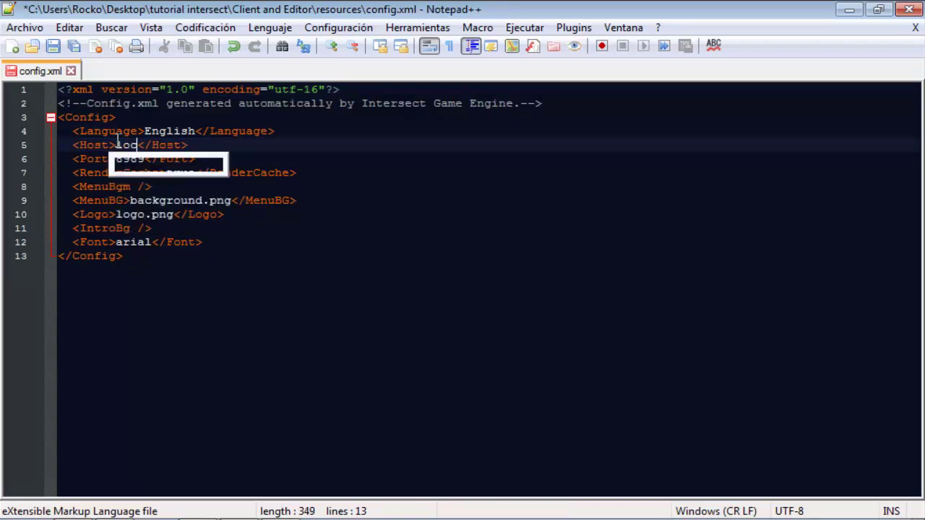
type("t")
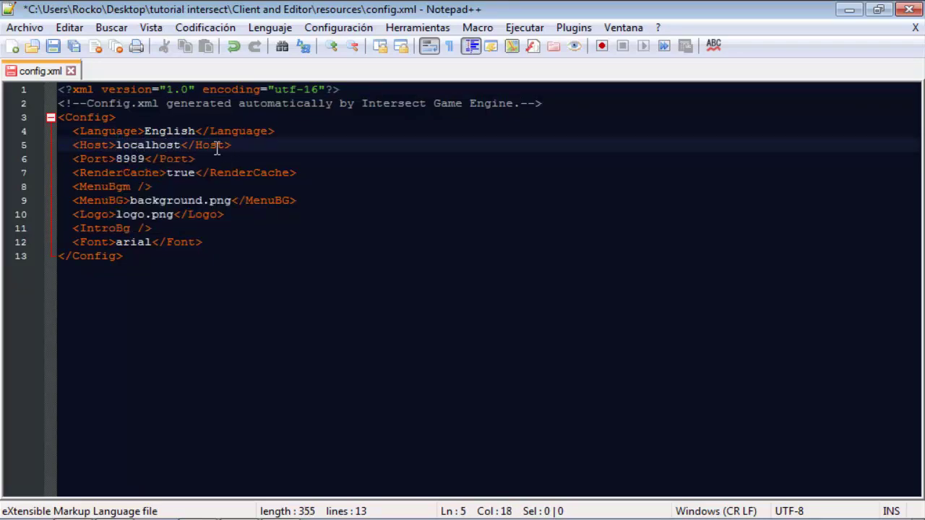
left_click(53, 45)
left_click(909, 9)
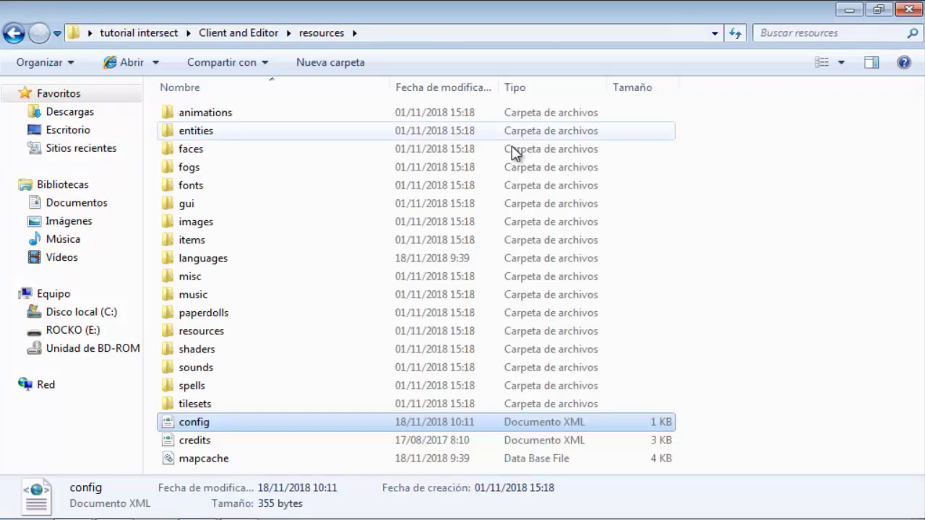
Go back to the Client and Editor folder and launch Intersect Editor.
left_click(14, 33)
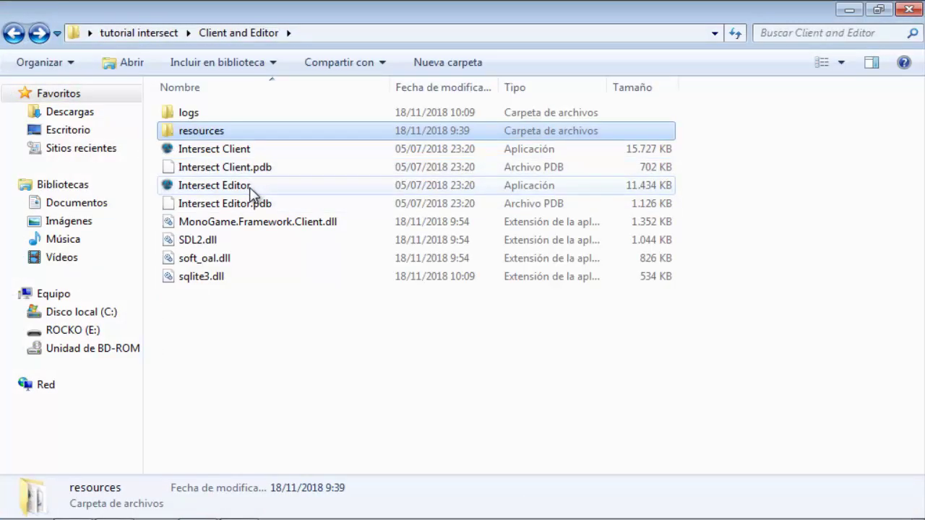
left_click(258, 185)
key("Return")
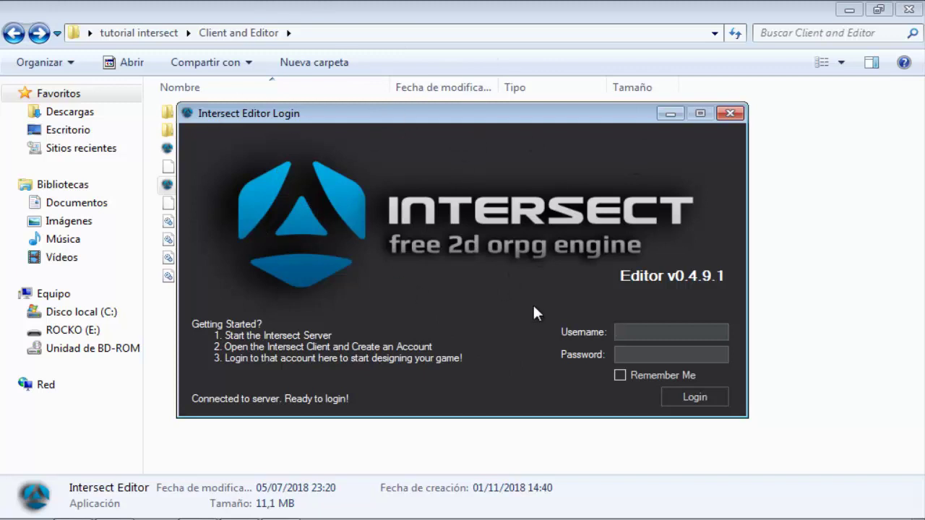
Review the connection information in the Intersect Server console, minimize it, and return to the router's virtual server page in Opera.
left_click(239, 507)
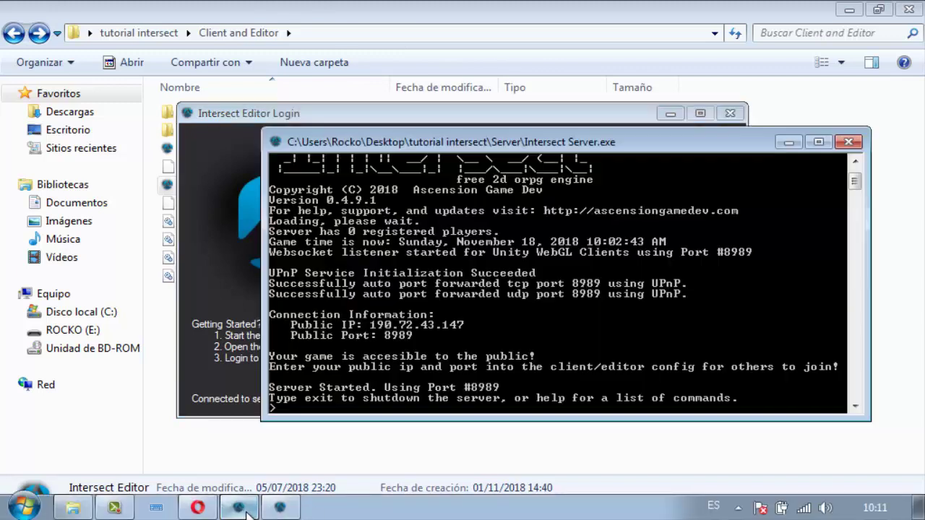
left_click(789, 141)
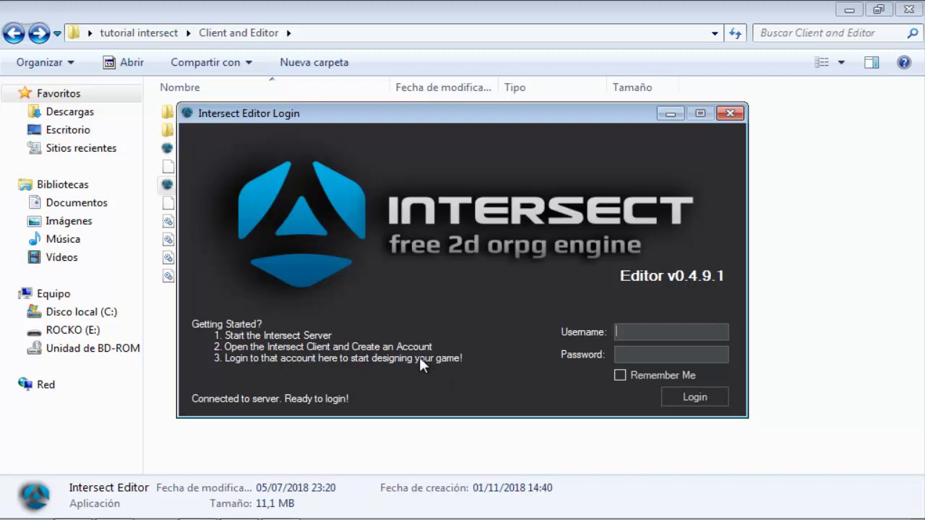
left_click(197, 507)
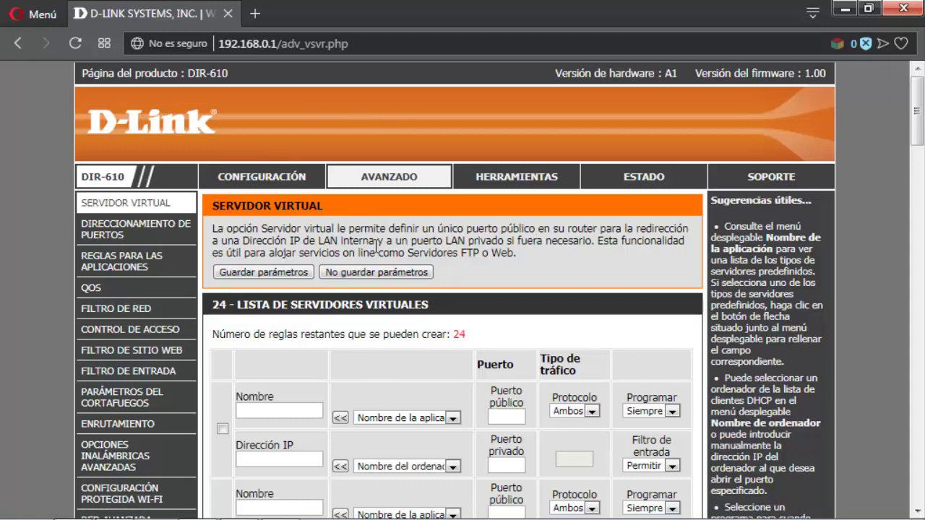
mouse_move(354, 519)
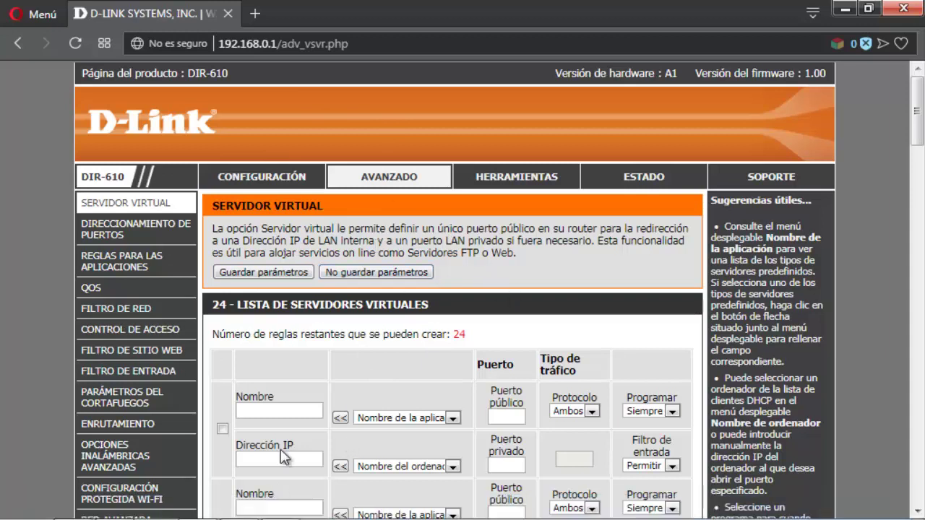